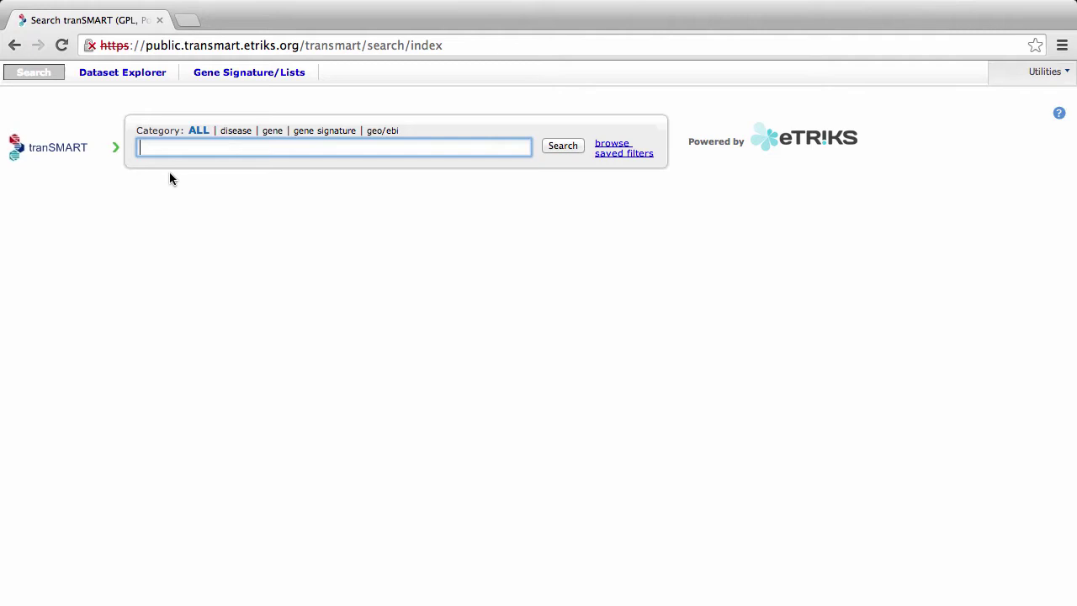
Search 'brain disease', filter by Brain Diseases, and show the mRNA analysis results
type("brain disease")
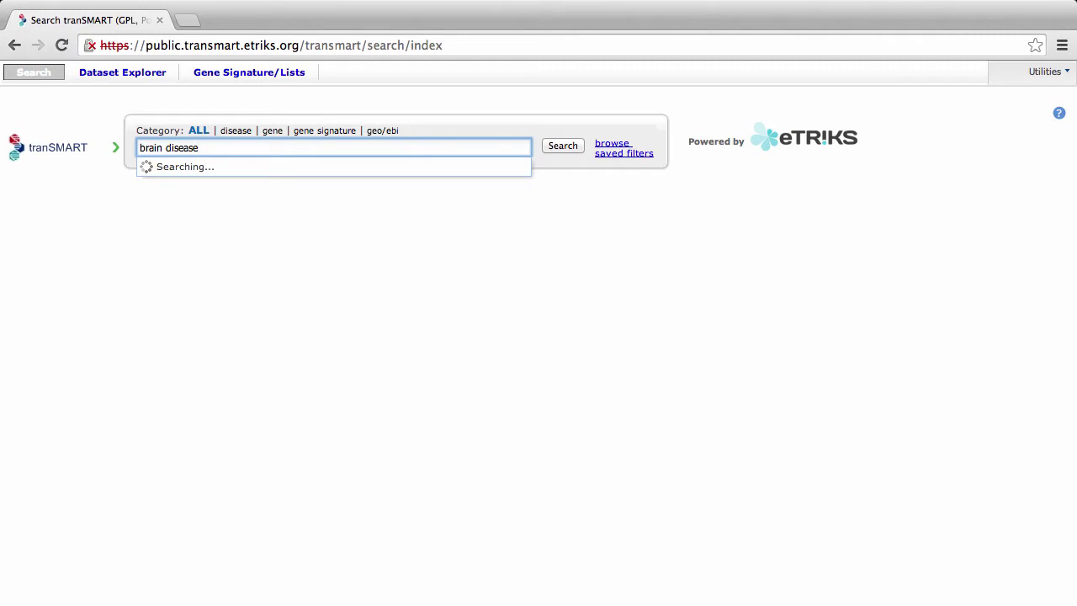
left_click(186, 167)
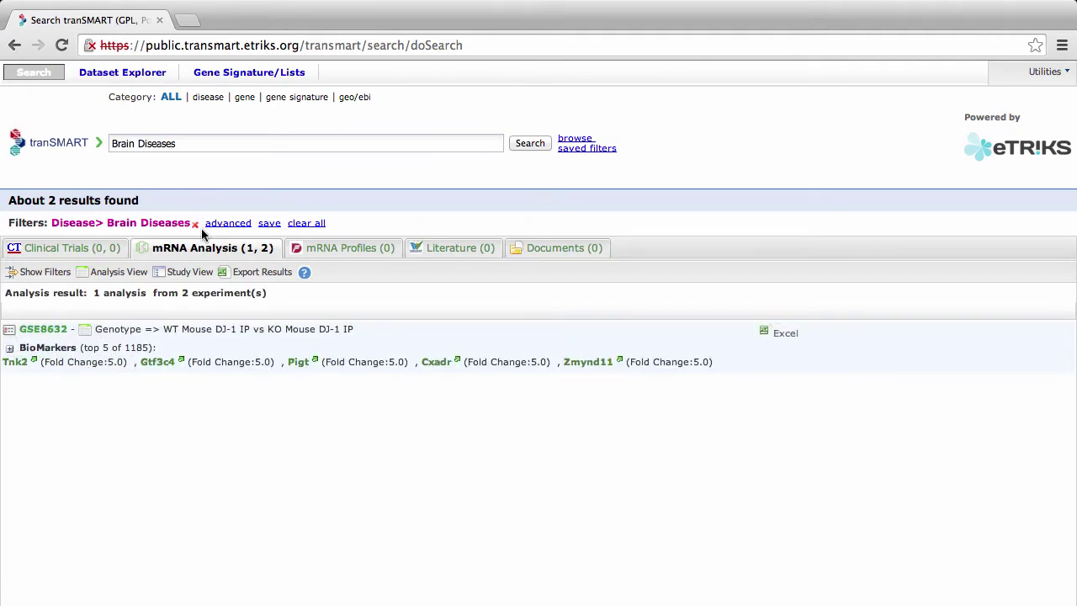
left_click(206, 250)
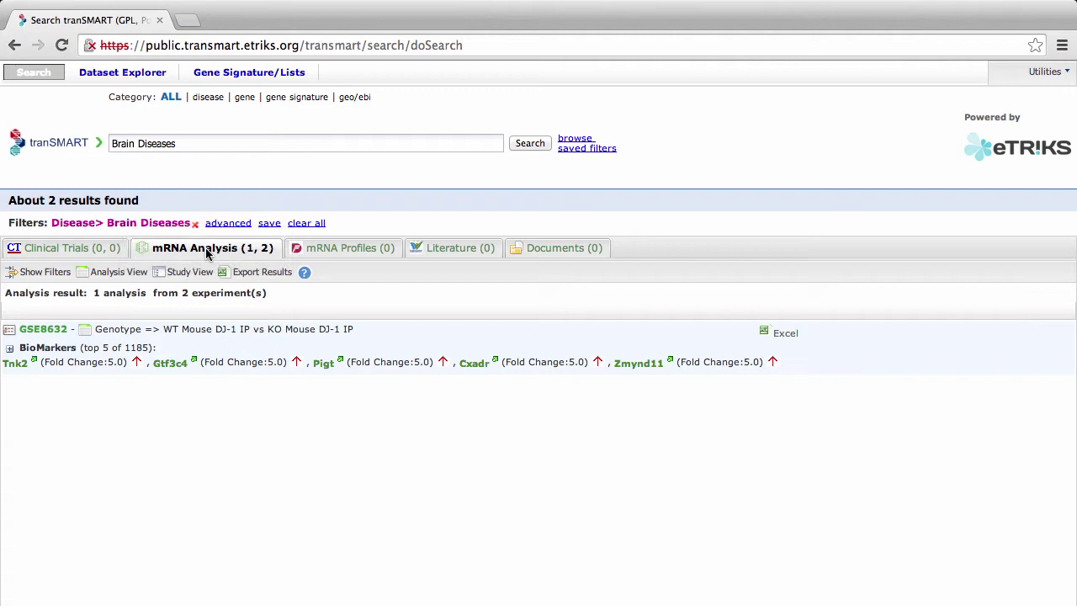
Export the GSE8632 analysis results as an Excel sheet
left_click(35, 341)
left_click(789, 337)
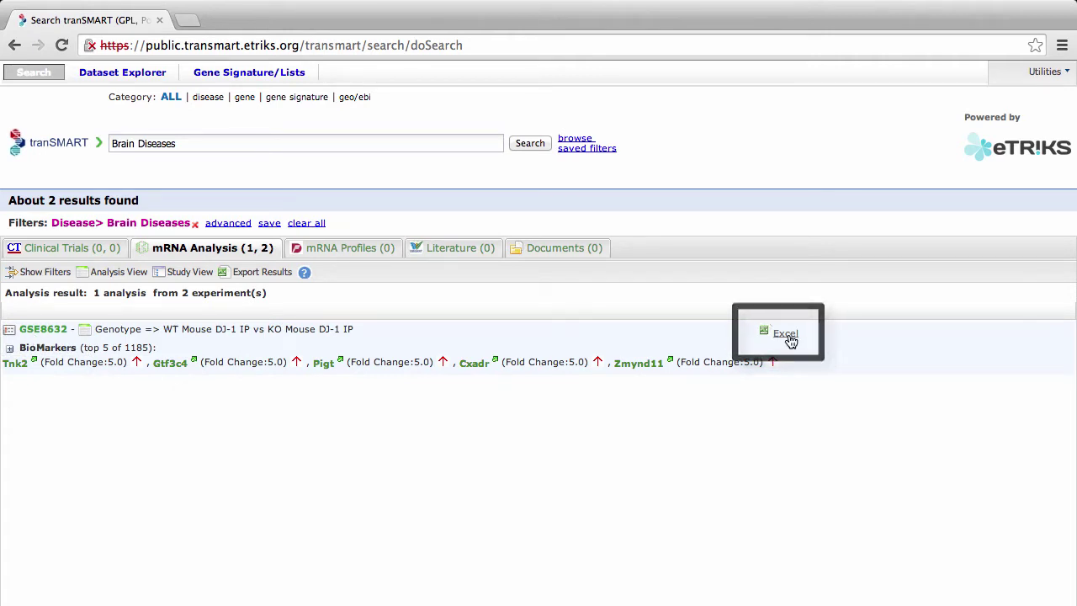
left_click(789, 337)
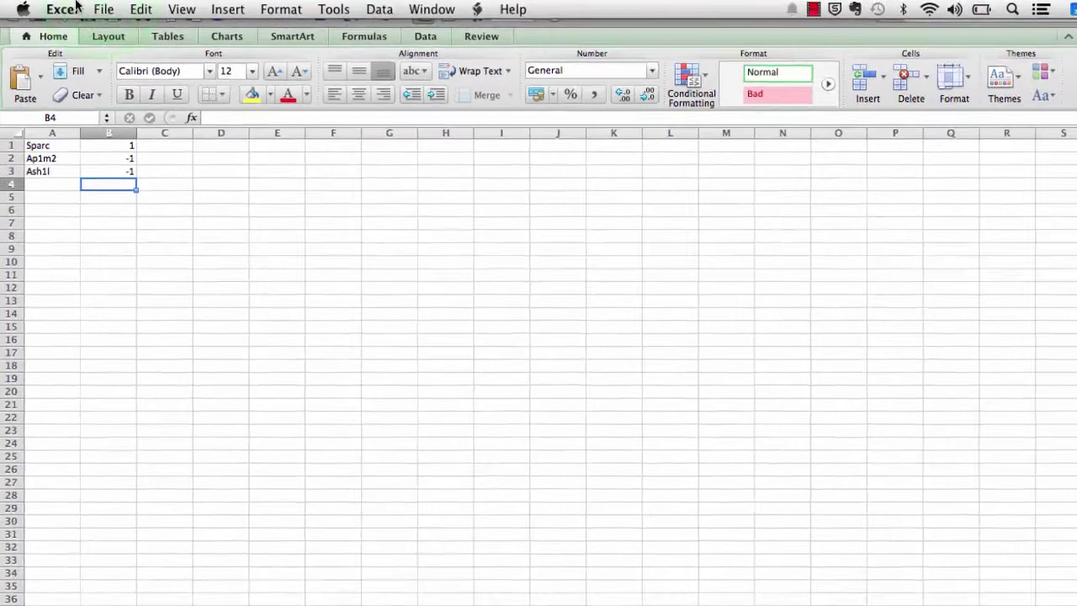
Save the gene sheet to the Desktop as Tab Delimited Text 'sigtest-gb', accepting the compatibility warning
left_click(103, 9)
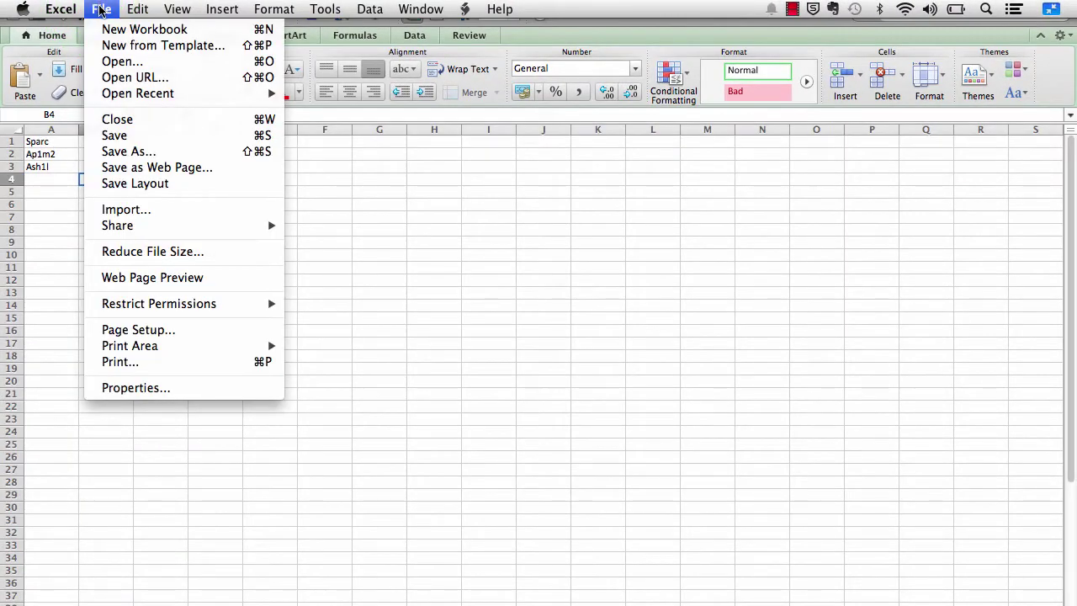
left_click(135, 152)
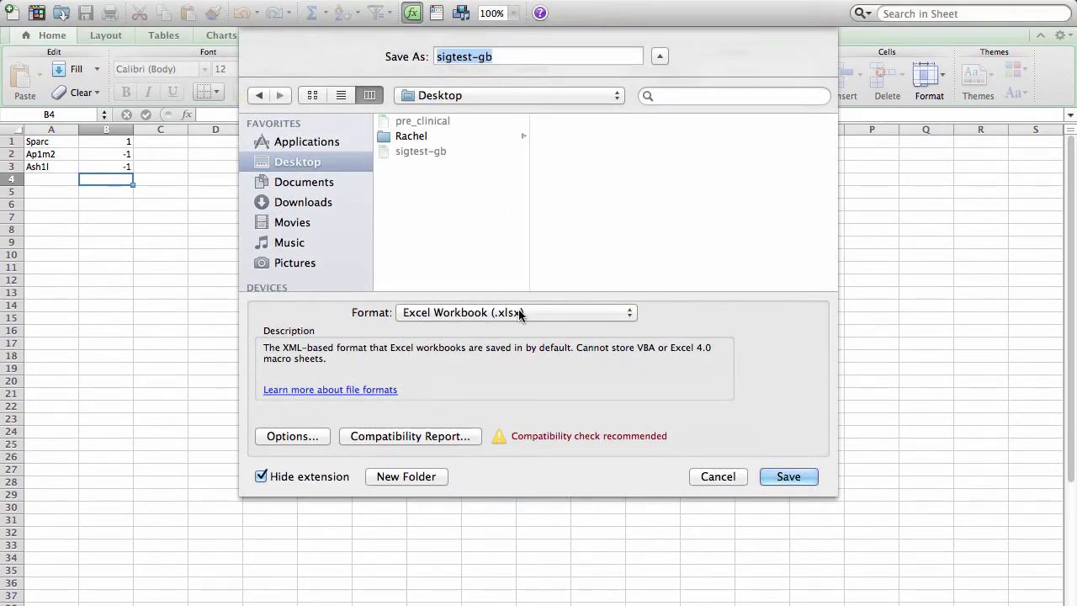
left_click(553, 312)
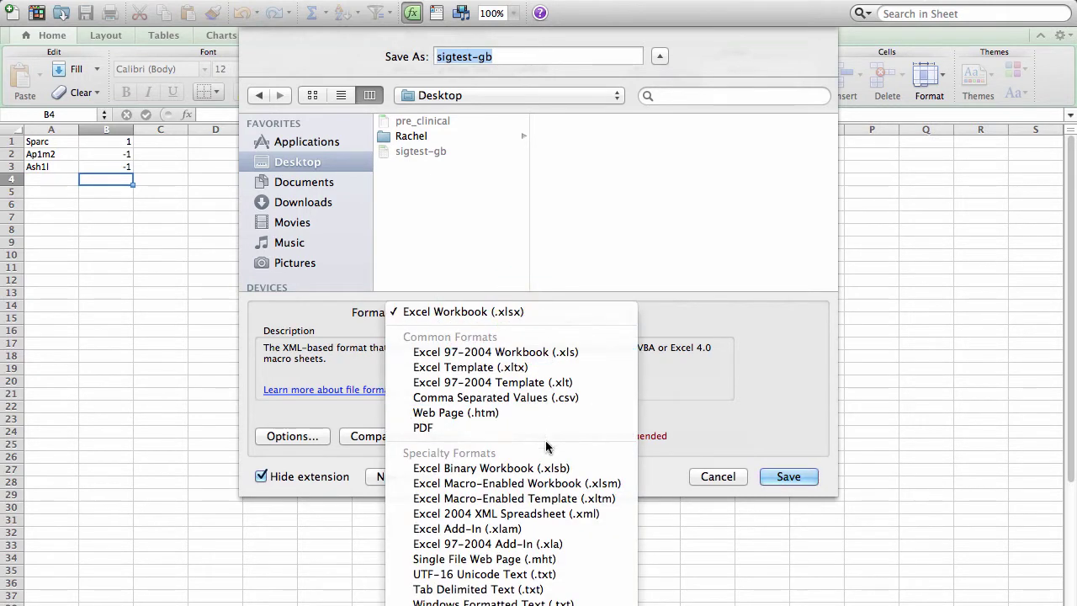
left_click(563, 589)
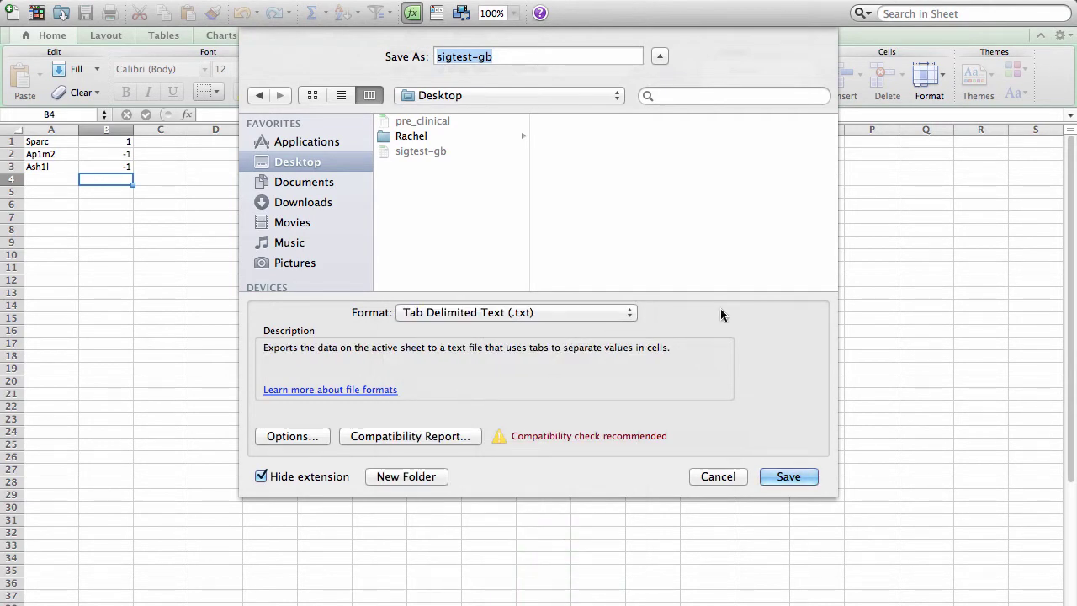
left_click(784, 476)
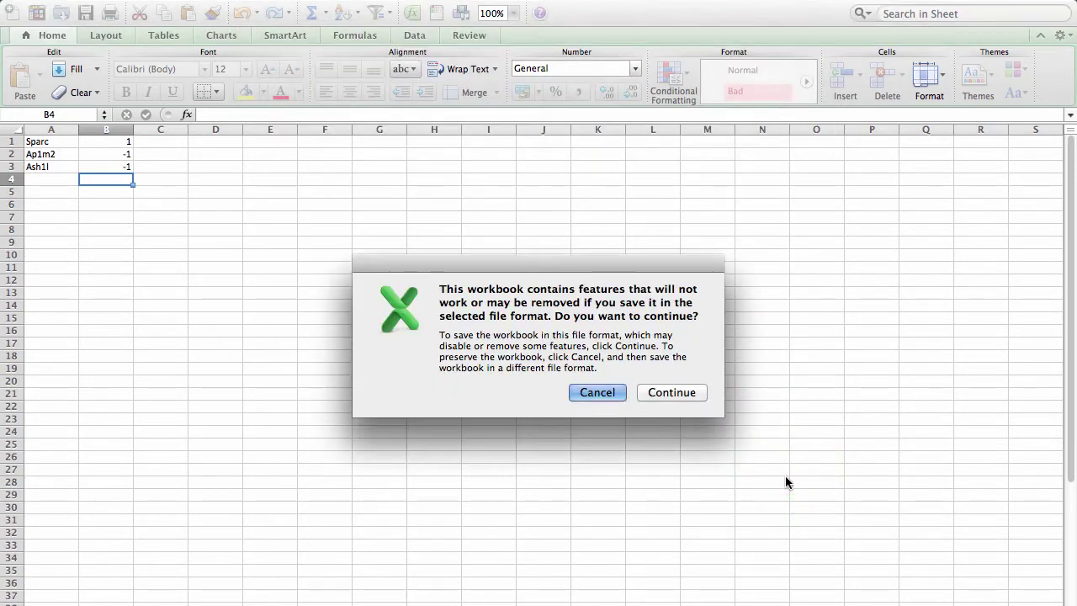
left_click(671, 392)
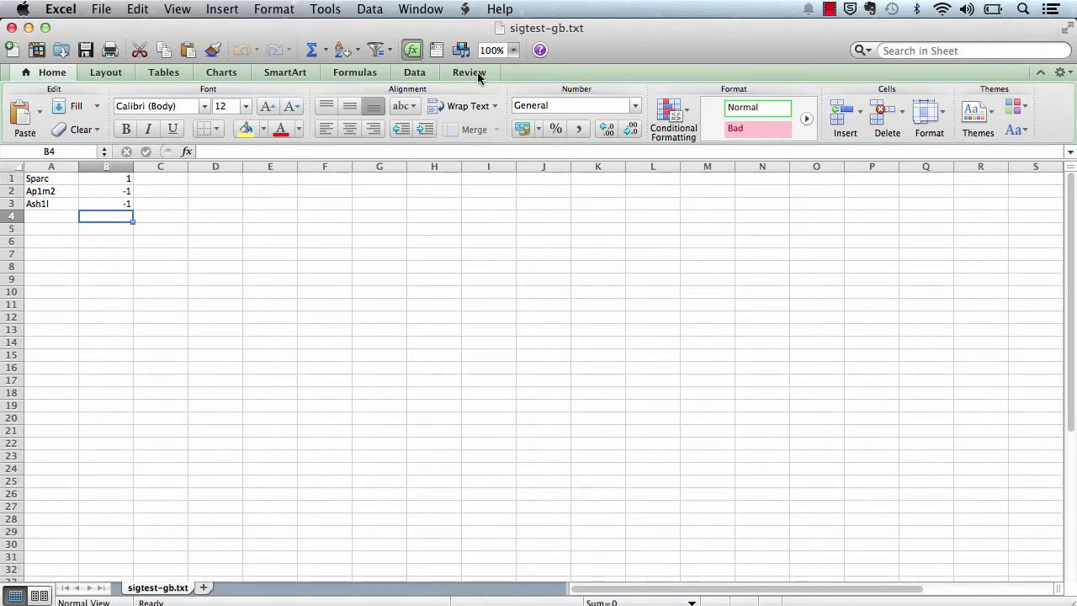
Minimize Excel and open sigtest-gb.txt from the desktop in TextEdit
left_click(31, 32)
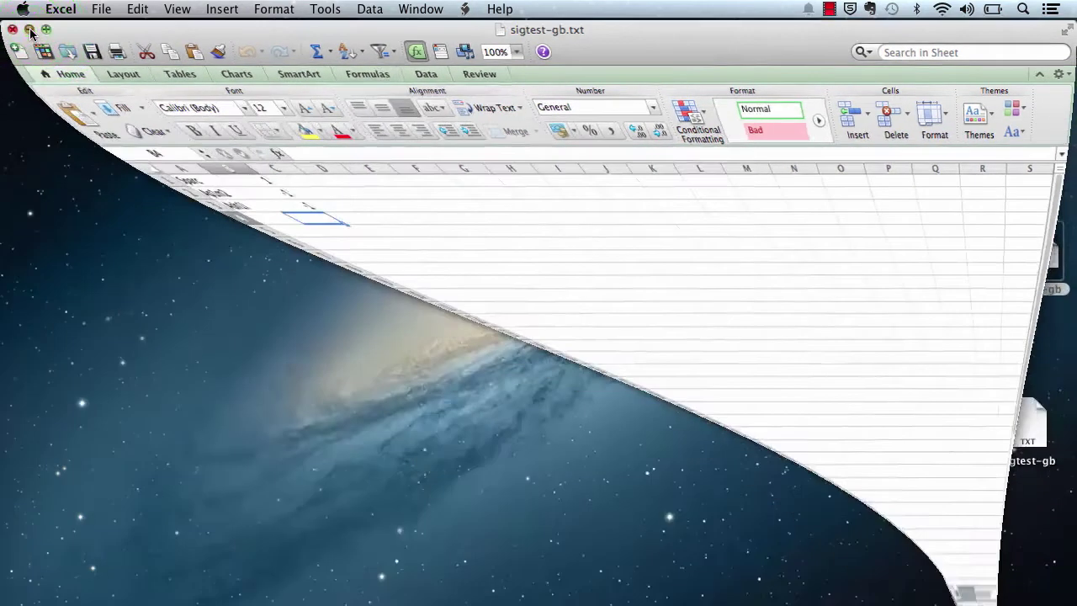
left_click(1028, 418)
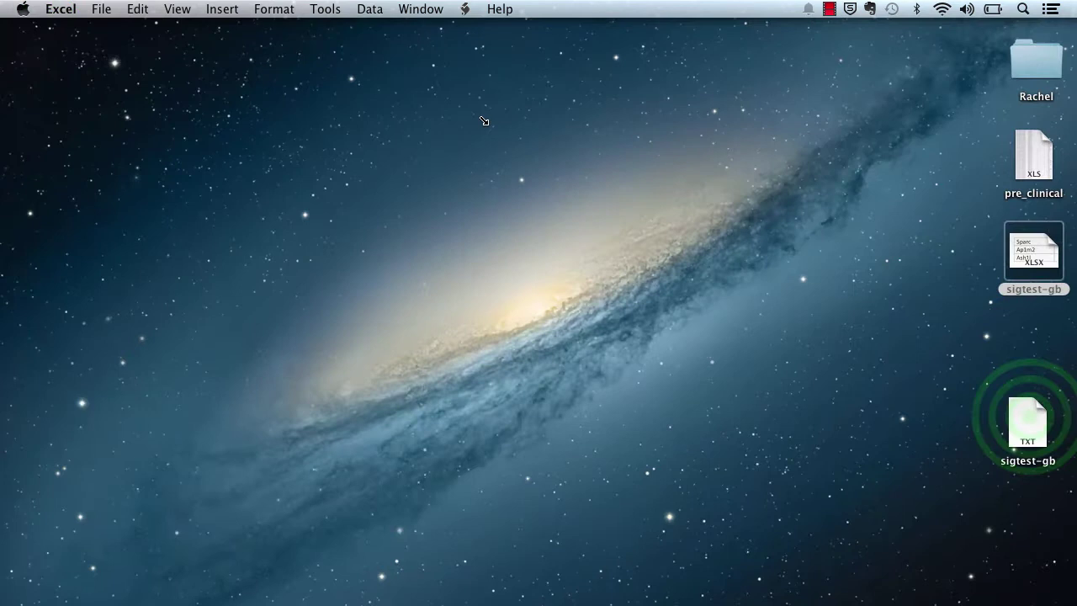
double_click(1029, 418)
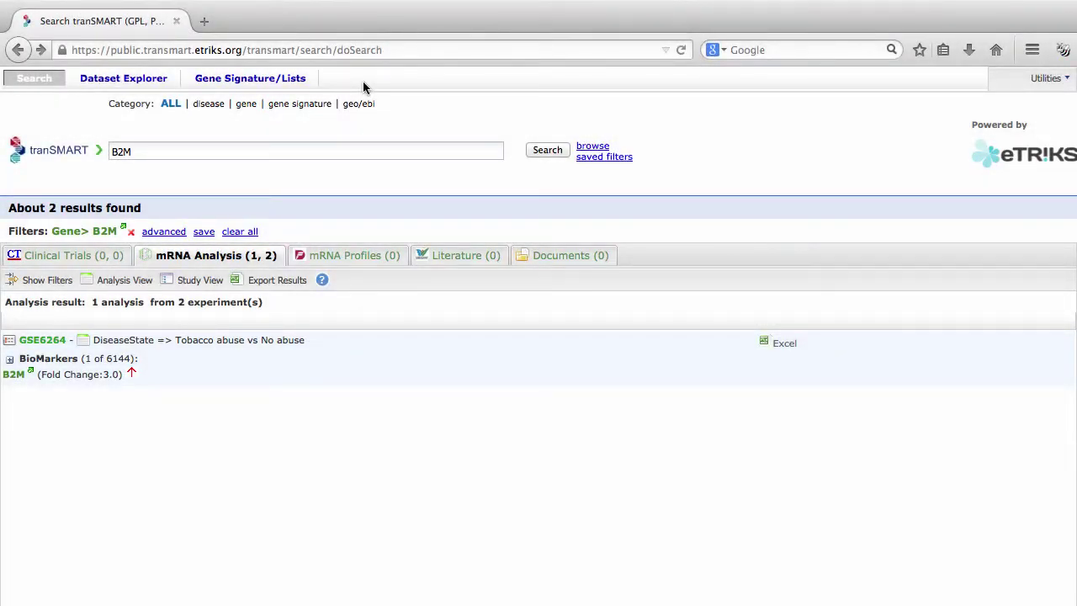
Create a new gene signature named Test_GB and continue to its Meta-Data page
left_click(290, 87)
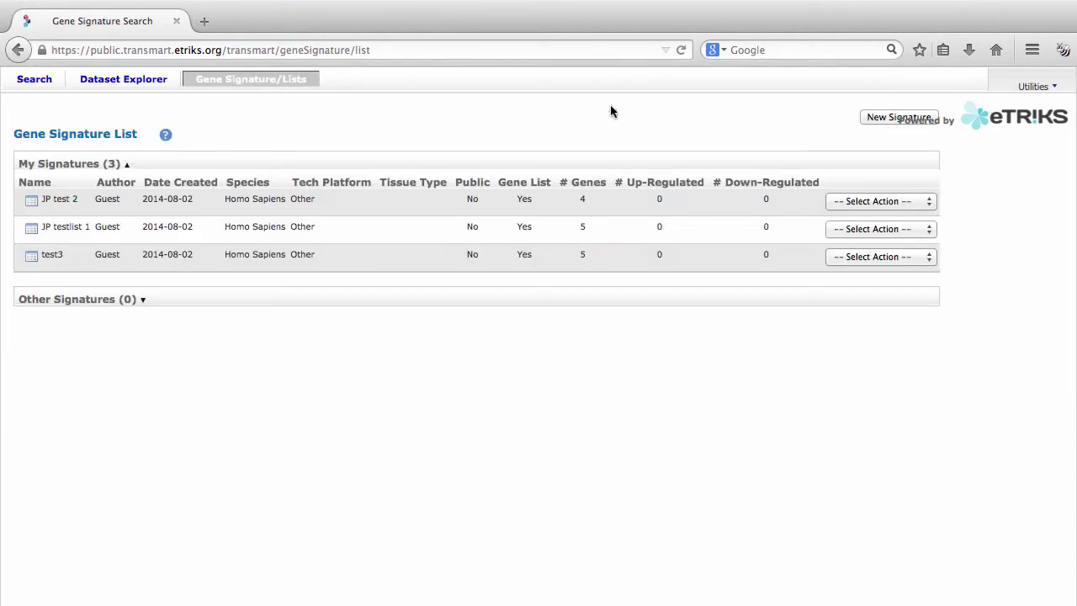
left_click(869, 118)
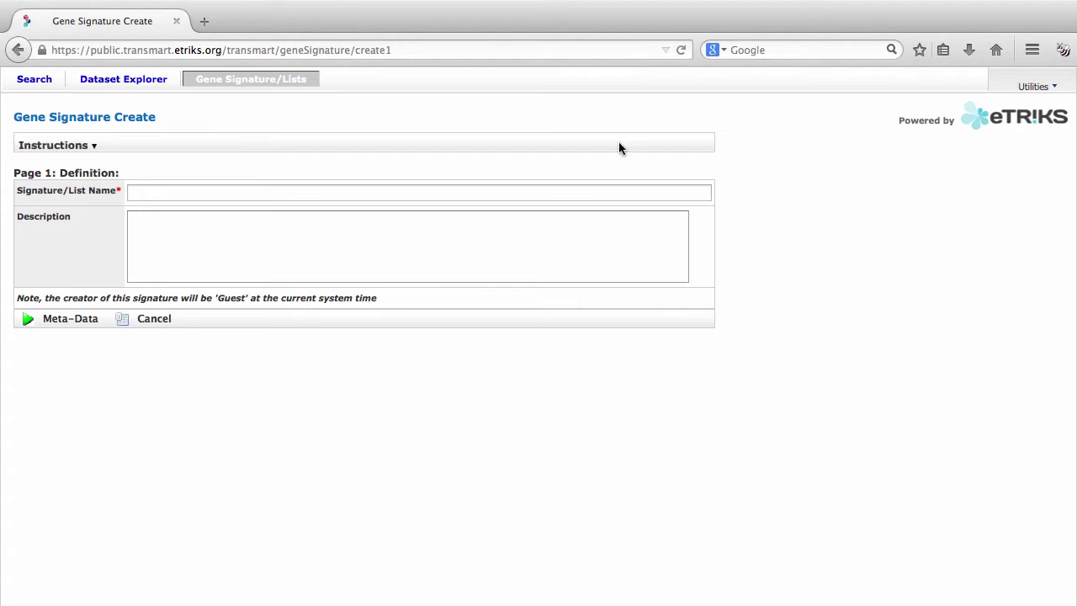
left_click(450, 192)
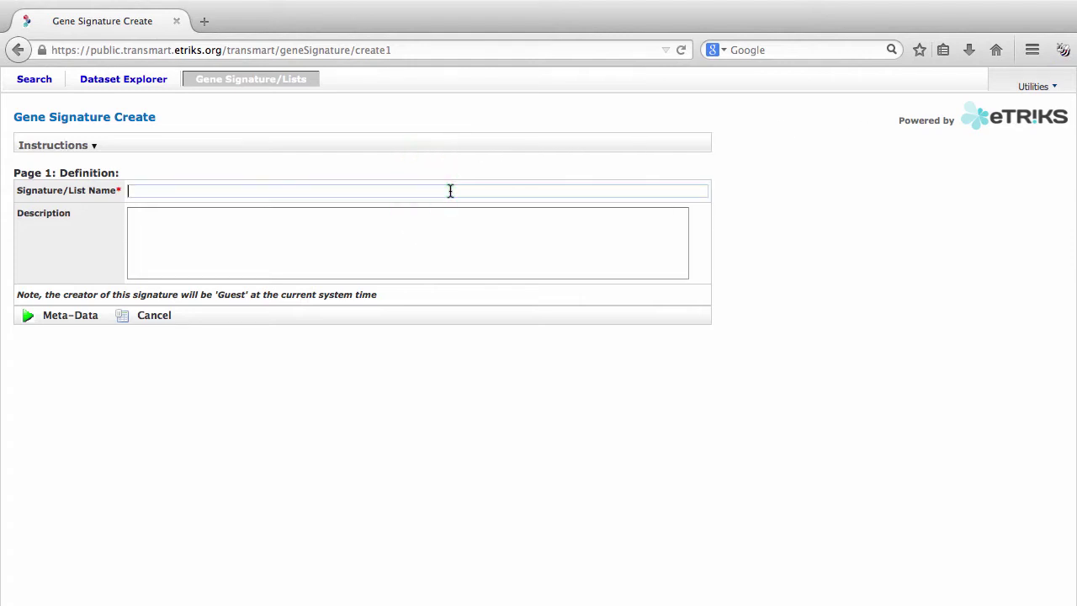
type("Test")
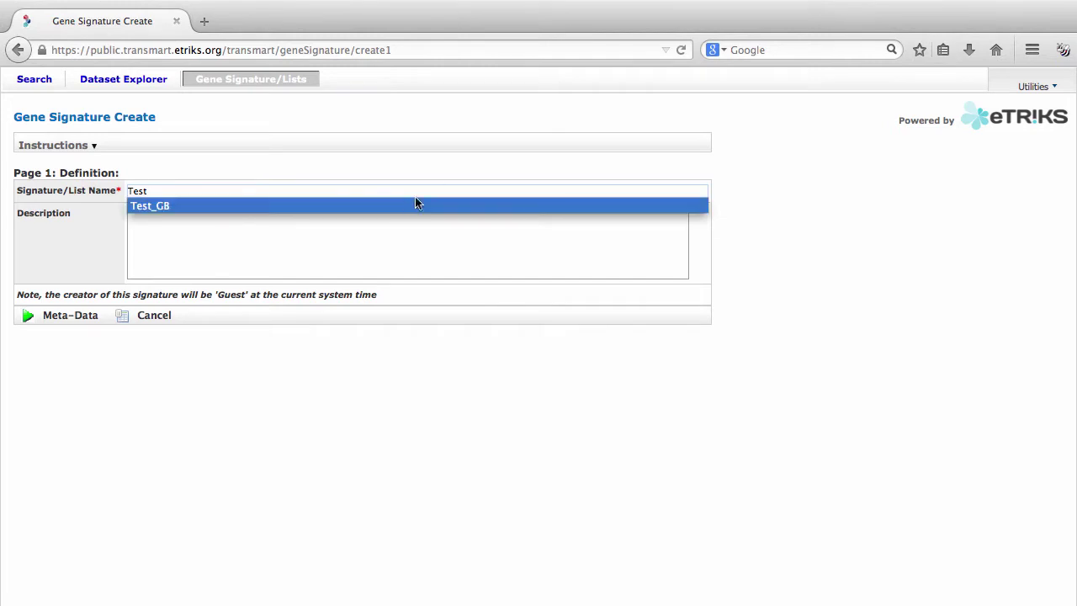
left_click(383, 208)
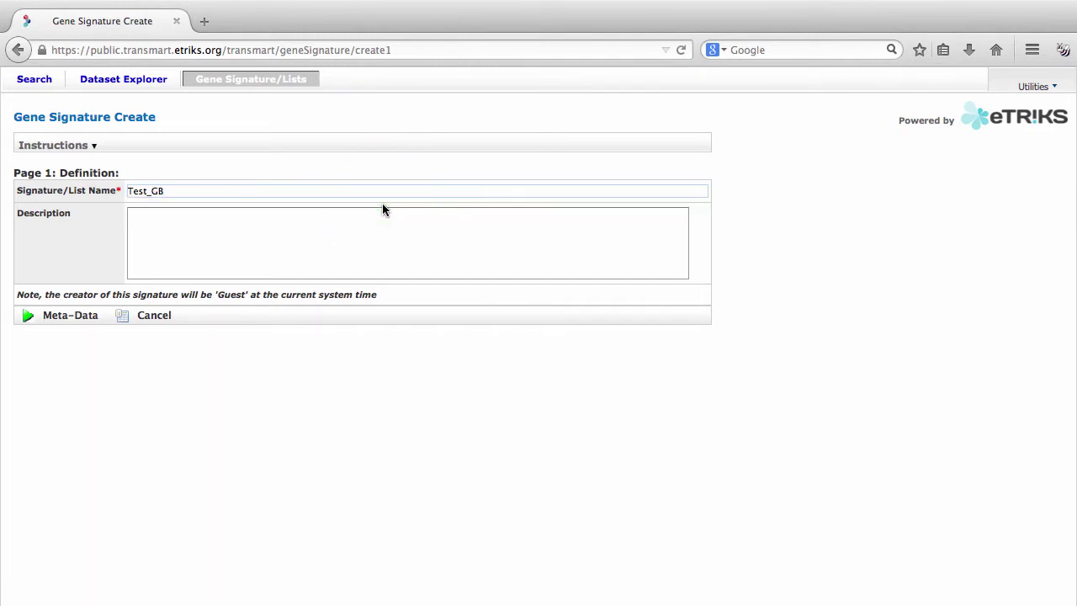
left_click(65, 318)
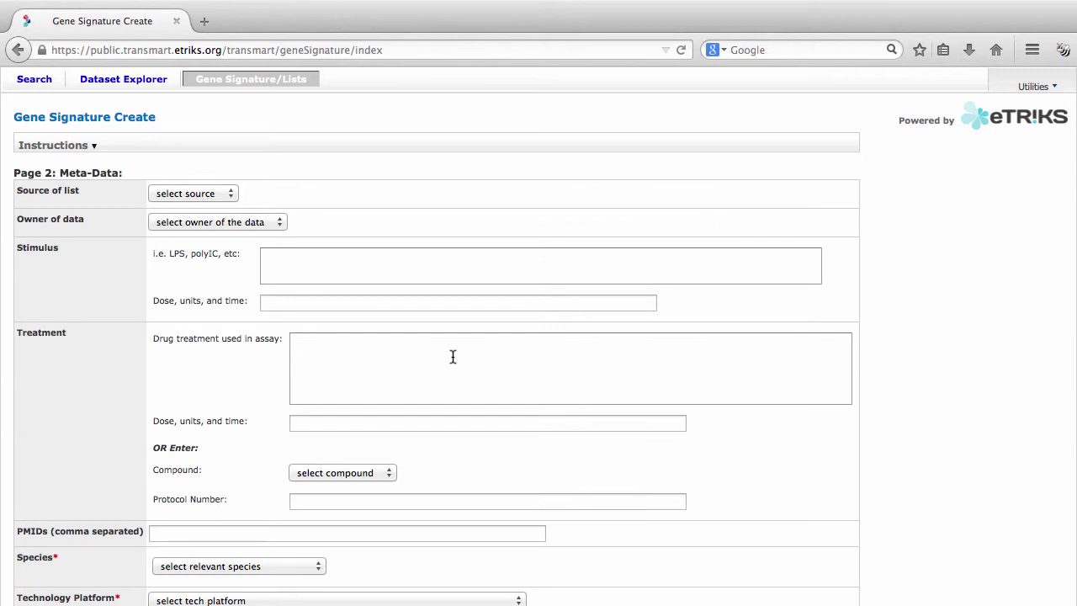
Set species to Homo Sapiens and technology platform to Other – Other [Other], then go to Page 3
scroll(741, 475, "down", 5)
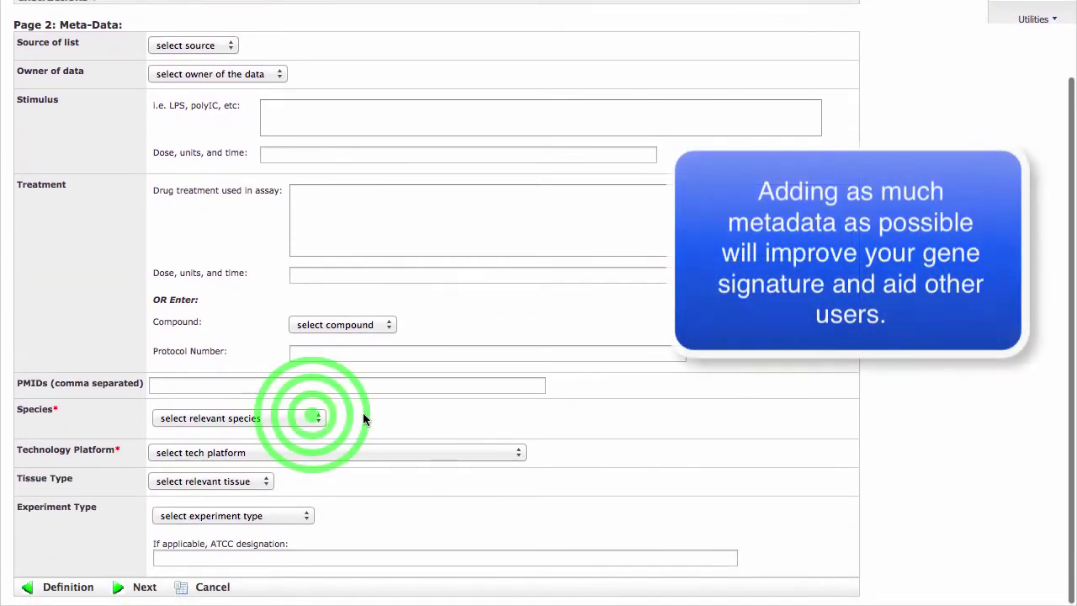
left_click(311, 418)
left_click(283, 467)
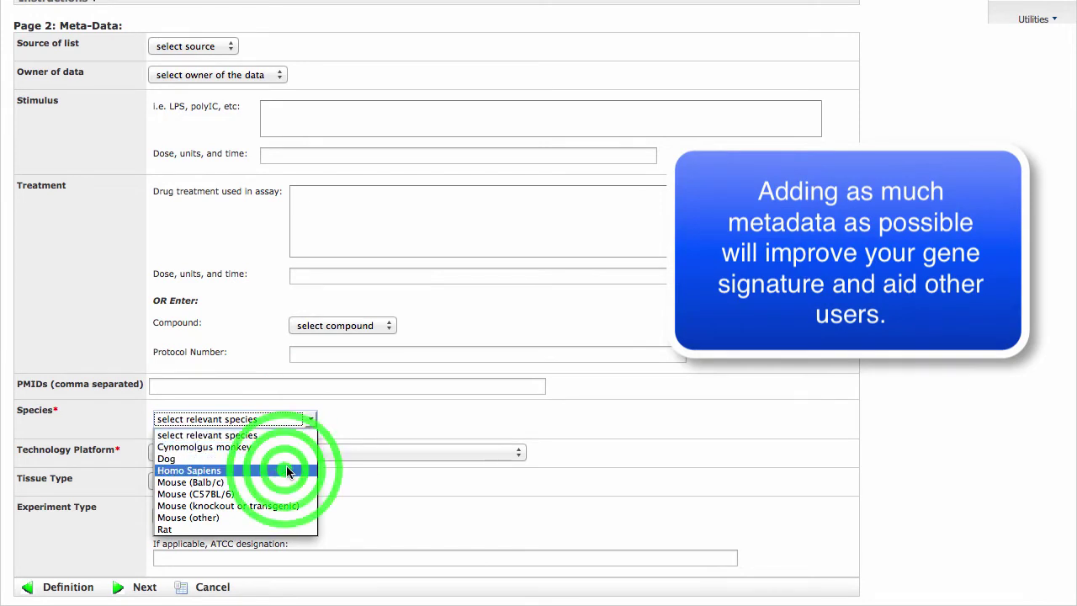
left_click(342, 454)
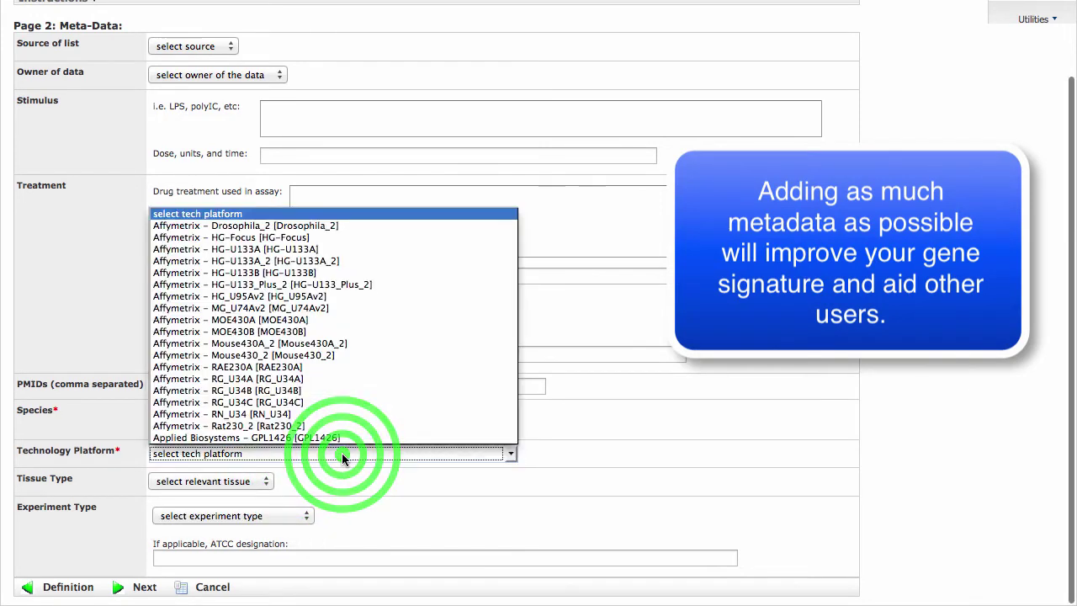
scroll(362, 383, "down", 5)
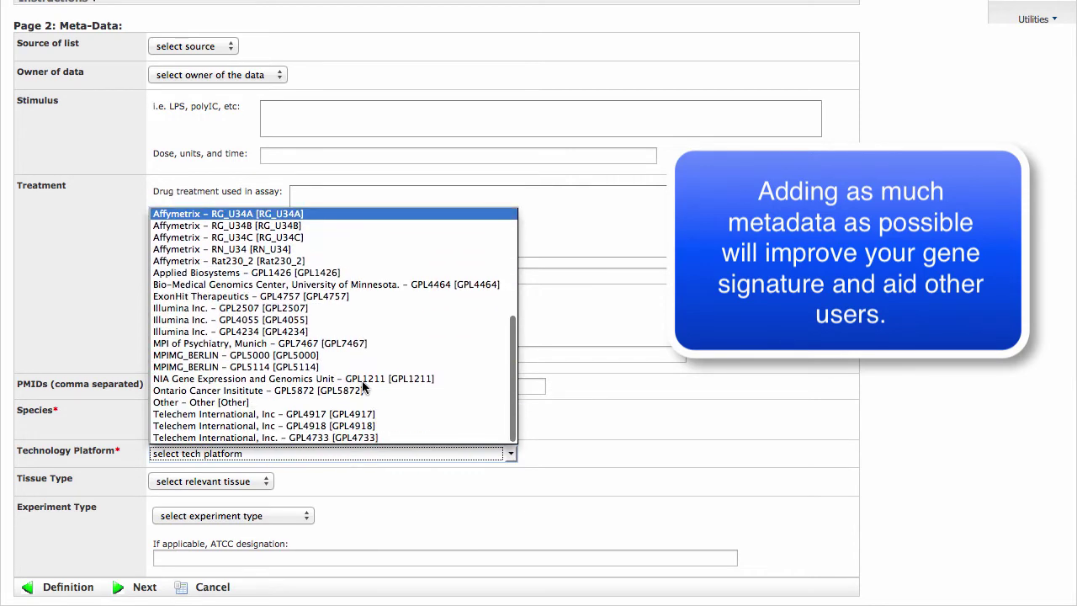
left_click(326, 403)
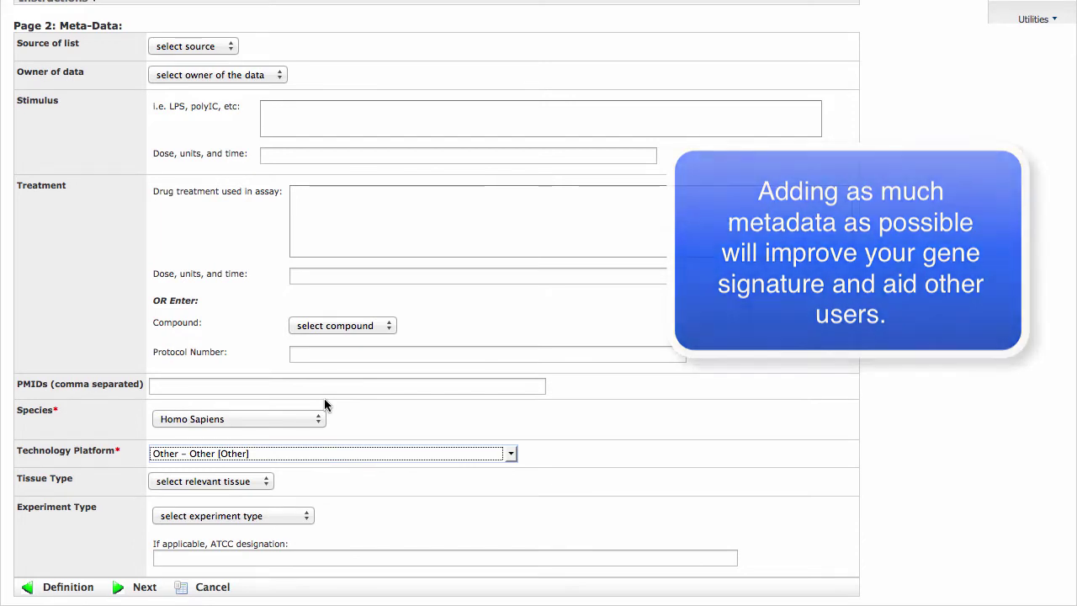
left_click(143, 585)
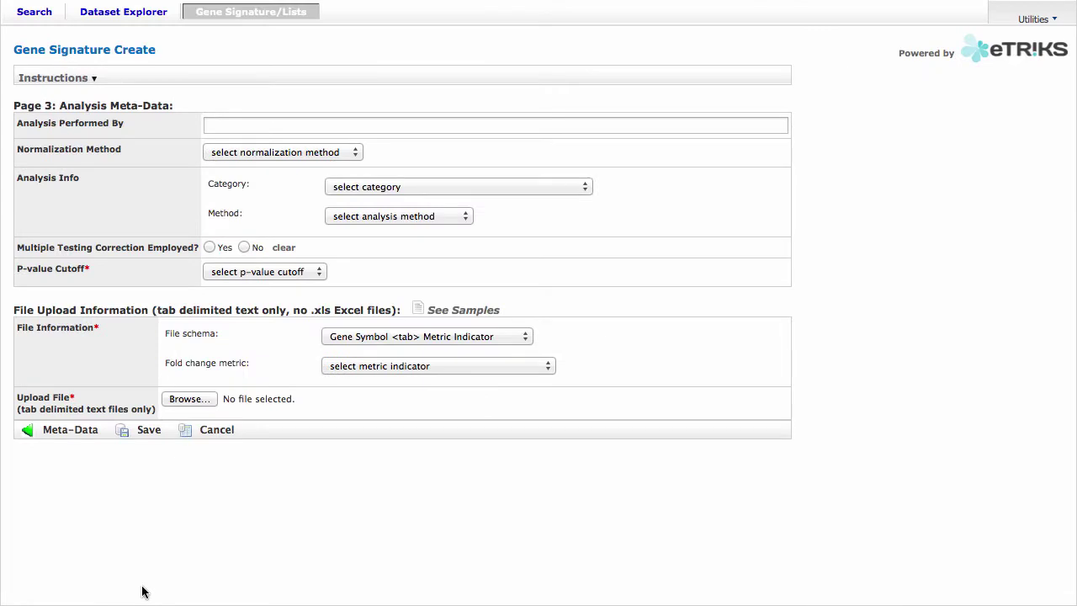
Set the P-value cutoff to undefined and review the file schema and fold change metric options
left_click(265, 271)
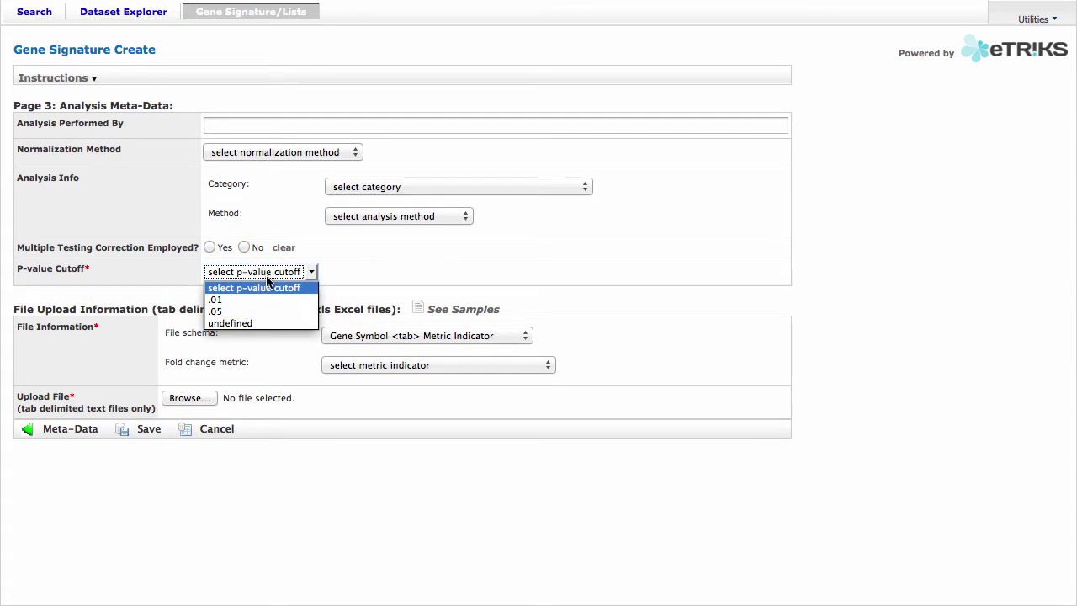
left_click(254, 324)
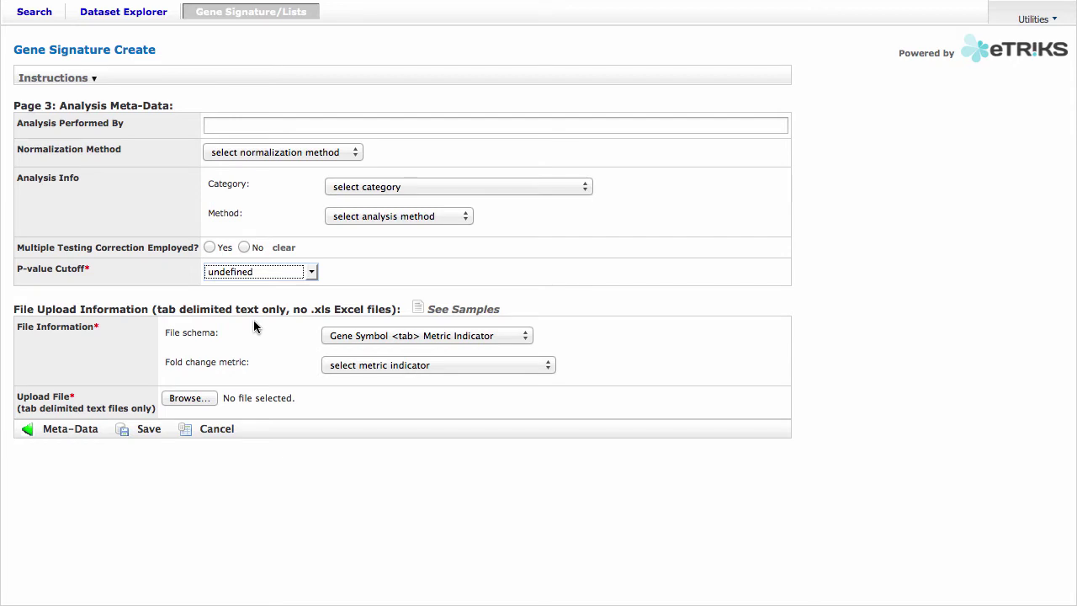
left_click(516, 334)
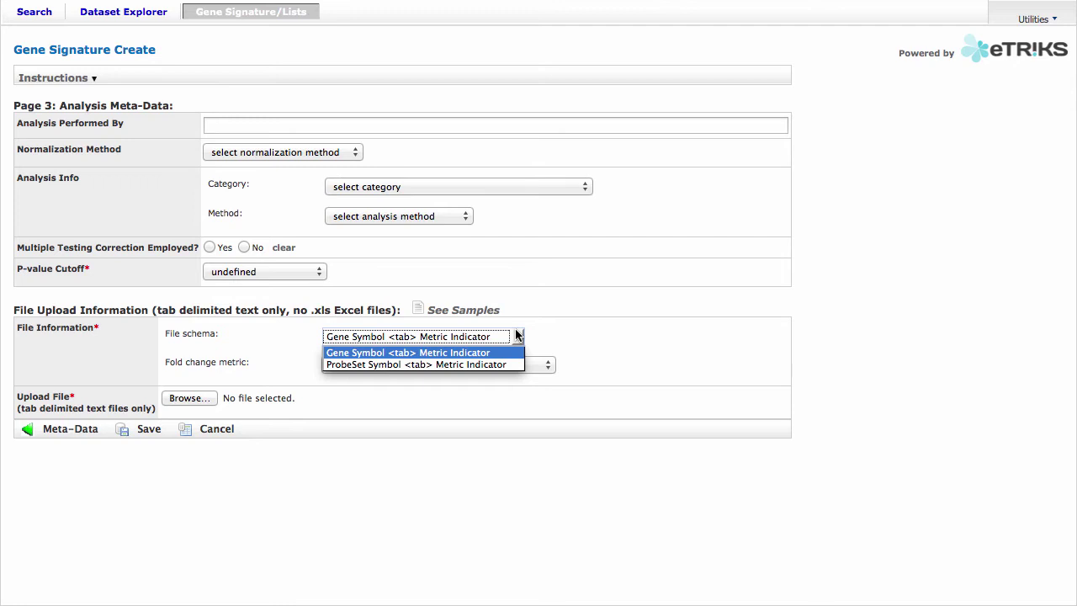
left_click(516, 334)
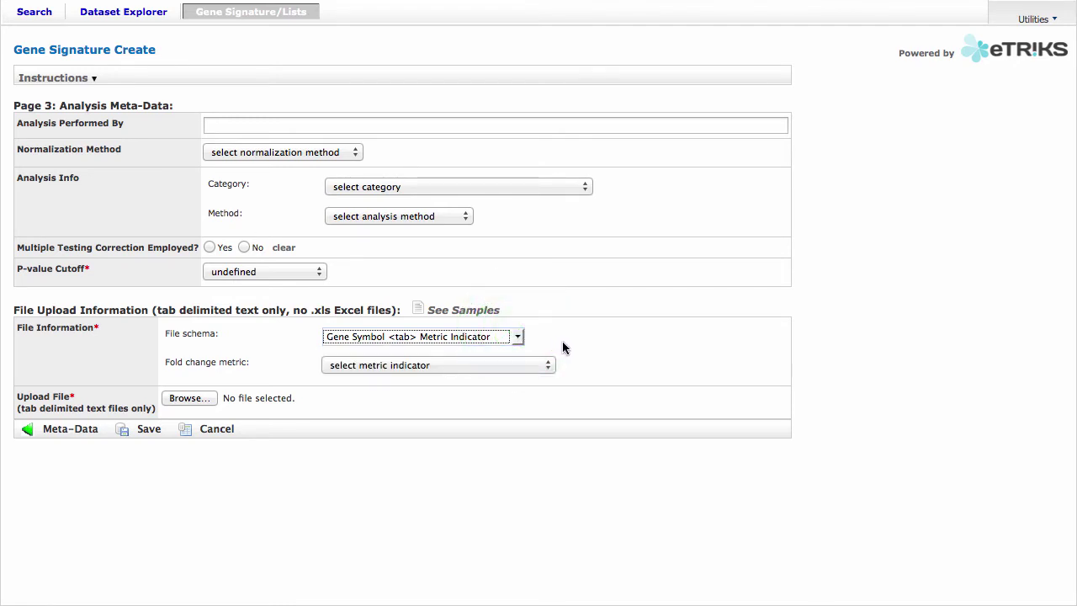
left_click(547, 365)
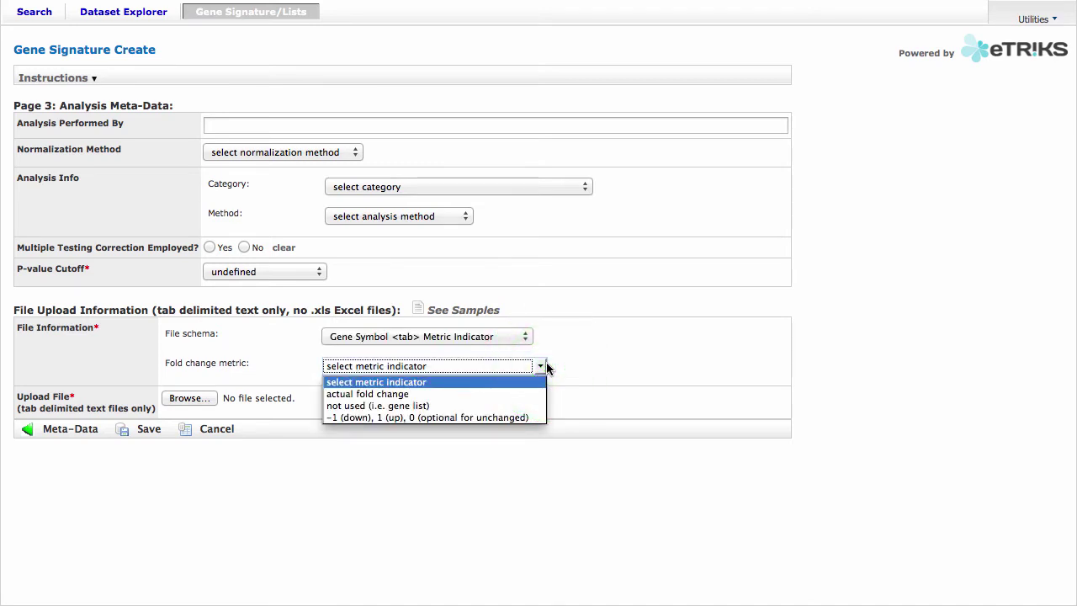
left_click(543, 365)
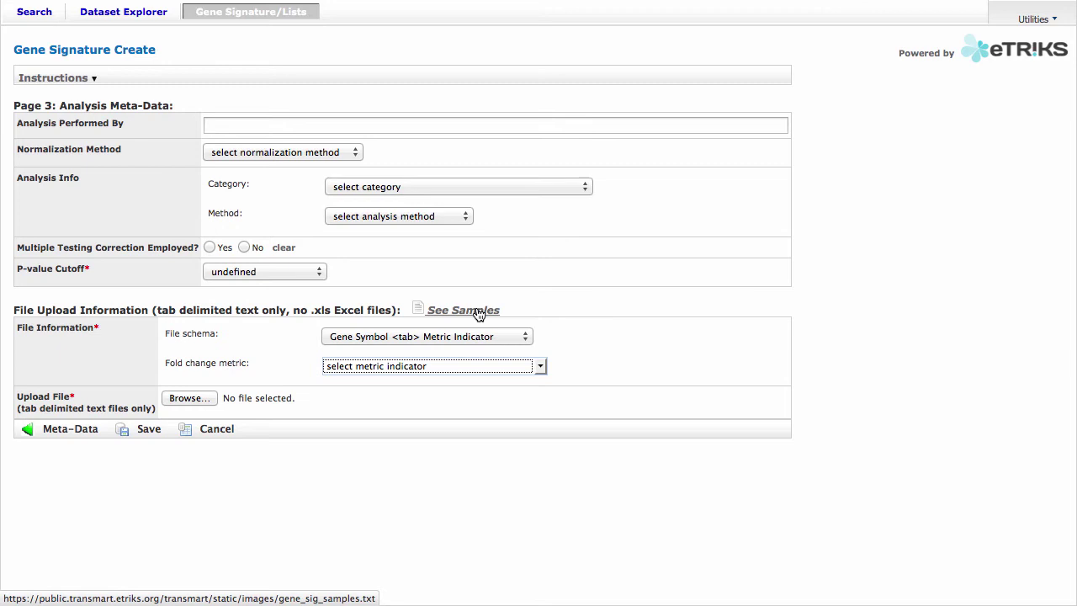
left_click(478, 313)
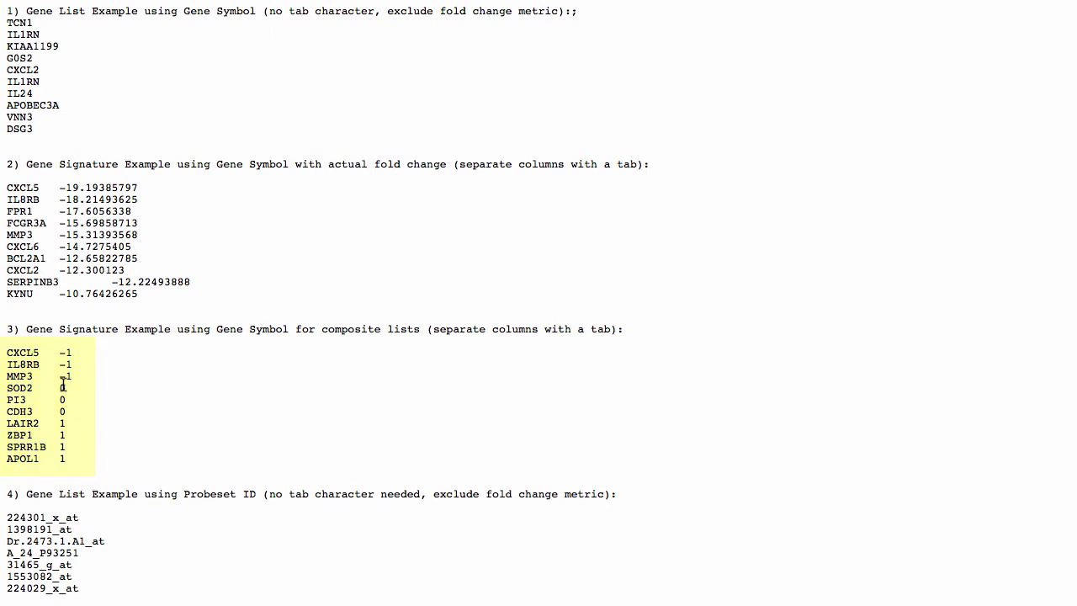
left_click(353, 2)
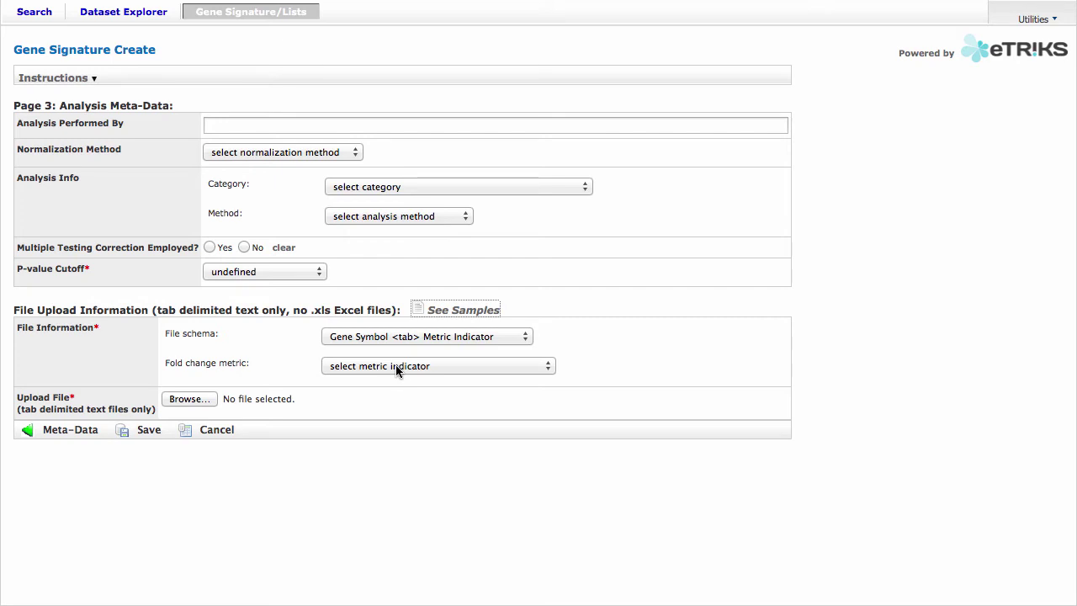
Open the Fold change metric dropdown on the Test_GB analysis meta-data form
left_click(397, 371)
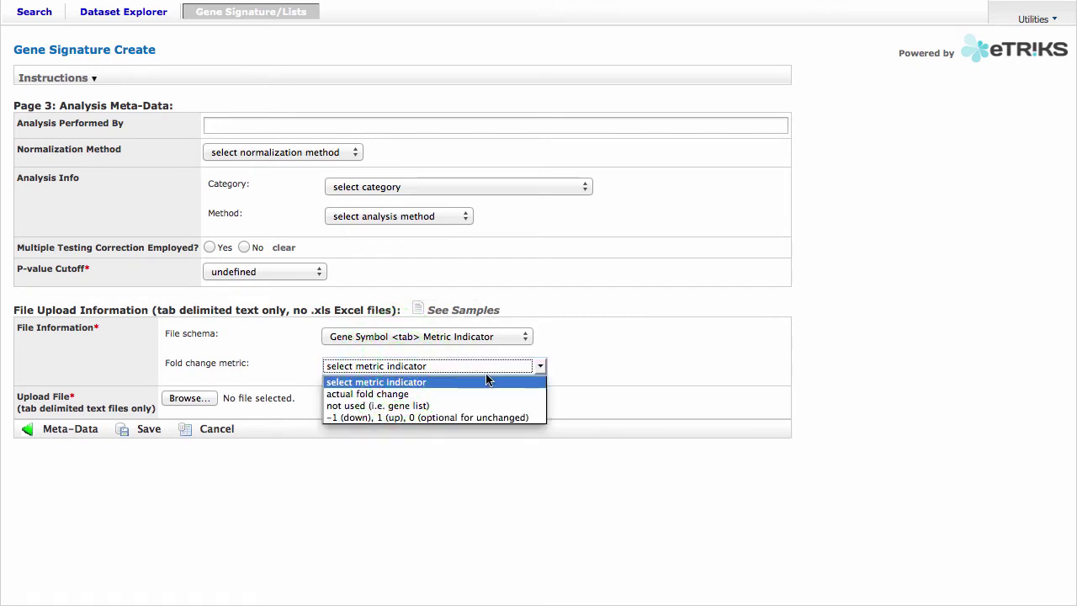
Choose the '-1 (down), 1 (up), 0' metric, upload sigtest-gb.txt, and save Test_GB
left_click(516, 418)
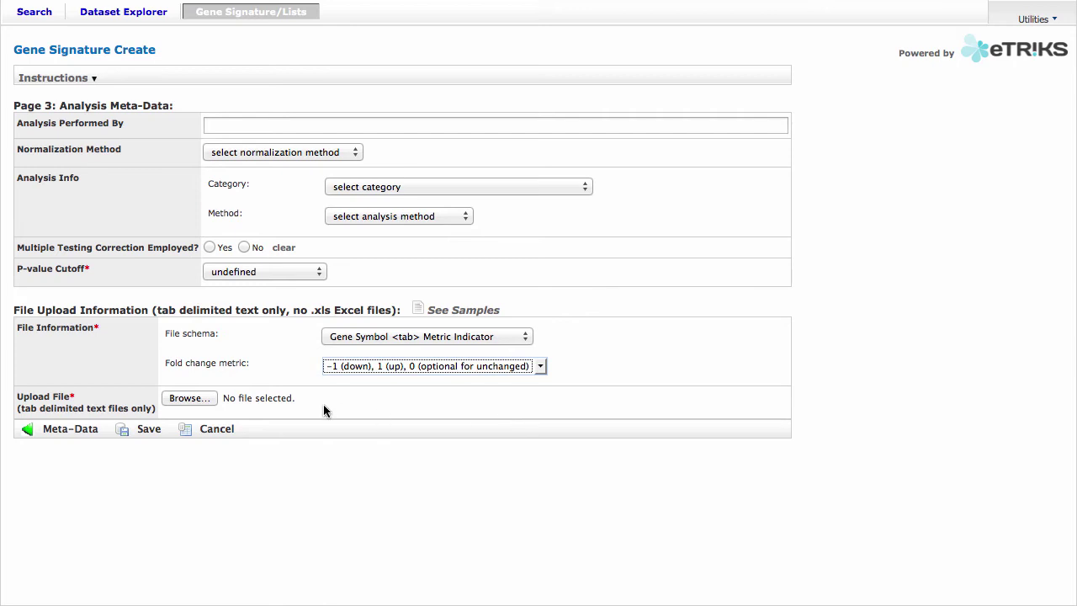
left_click(205, 404)
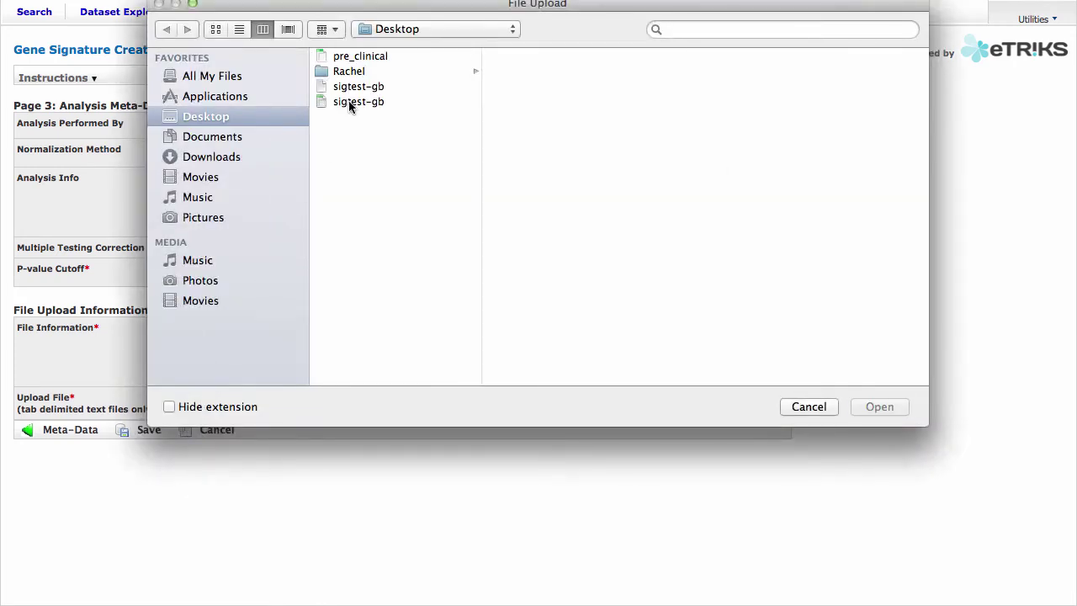
left_click(352, 89)
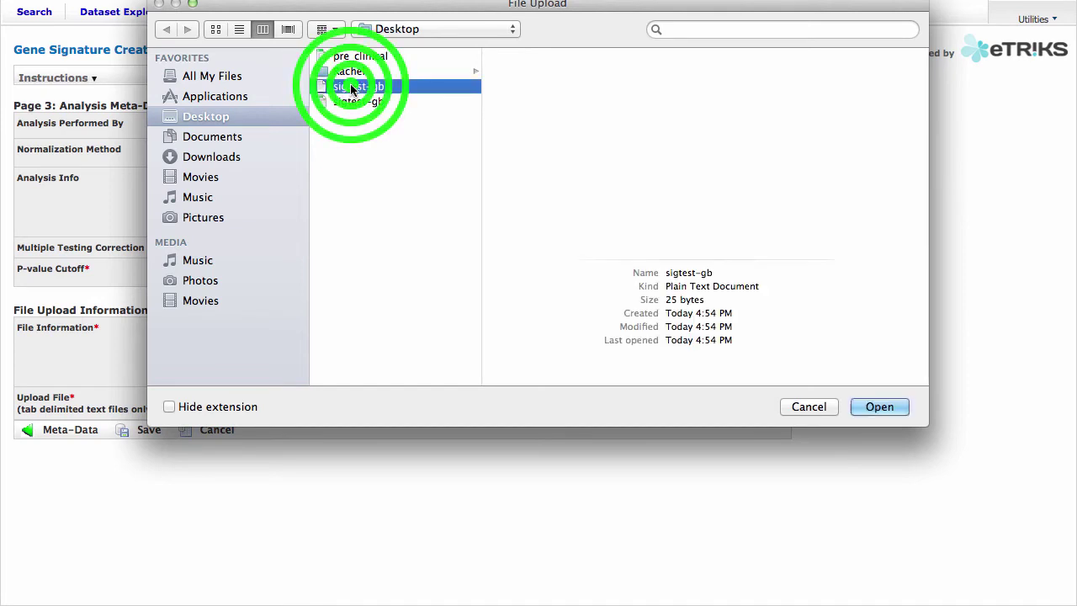
left_click(883, 407)
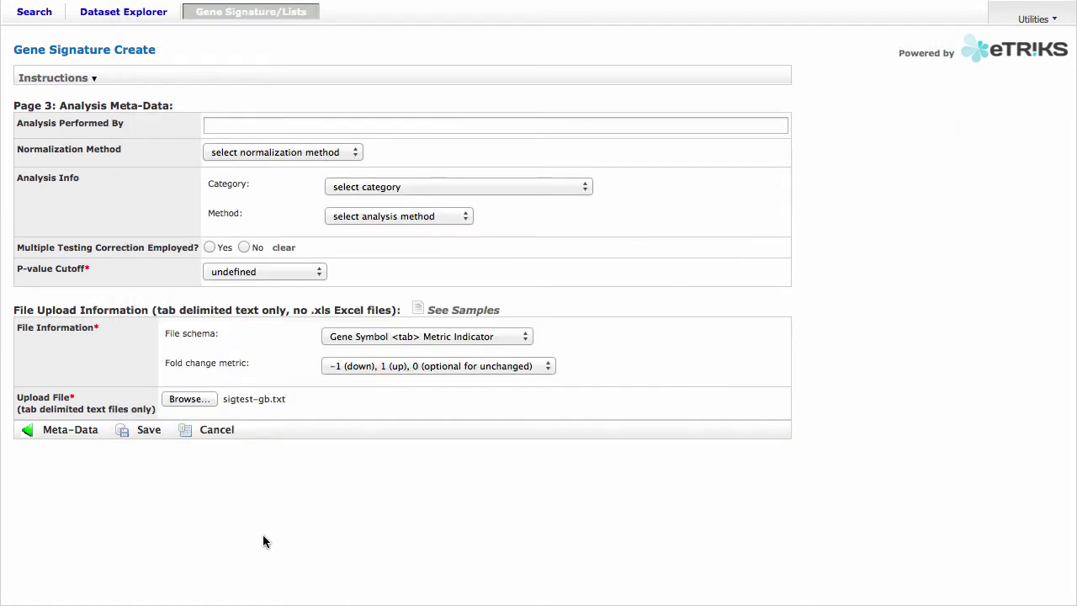
left_click(148, 434)
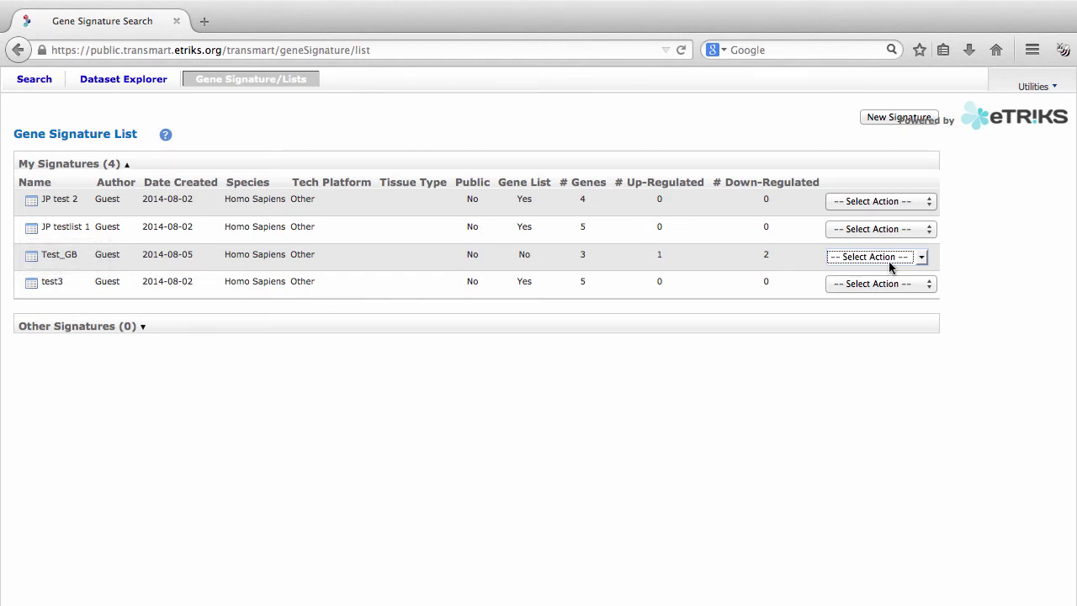
Clone Test_GB via its Select Action menu and continue to the clone's Meta-Data page
left_click(917, 259)
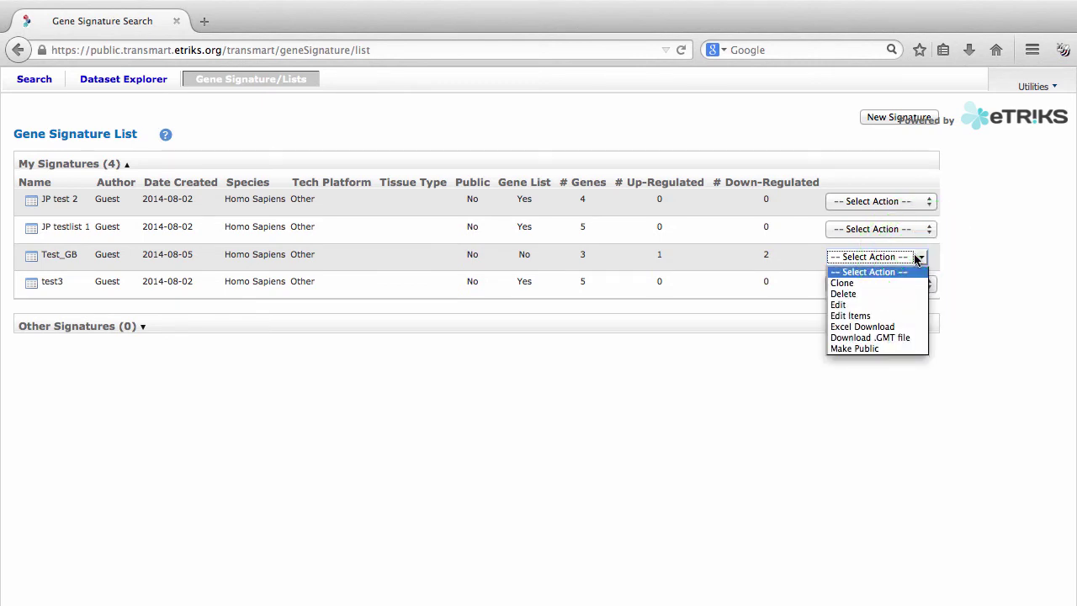
left_click(877, 284)
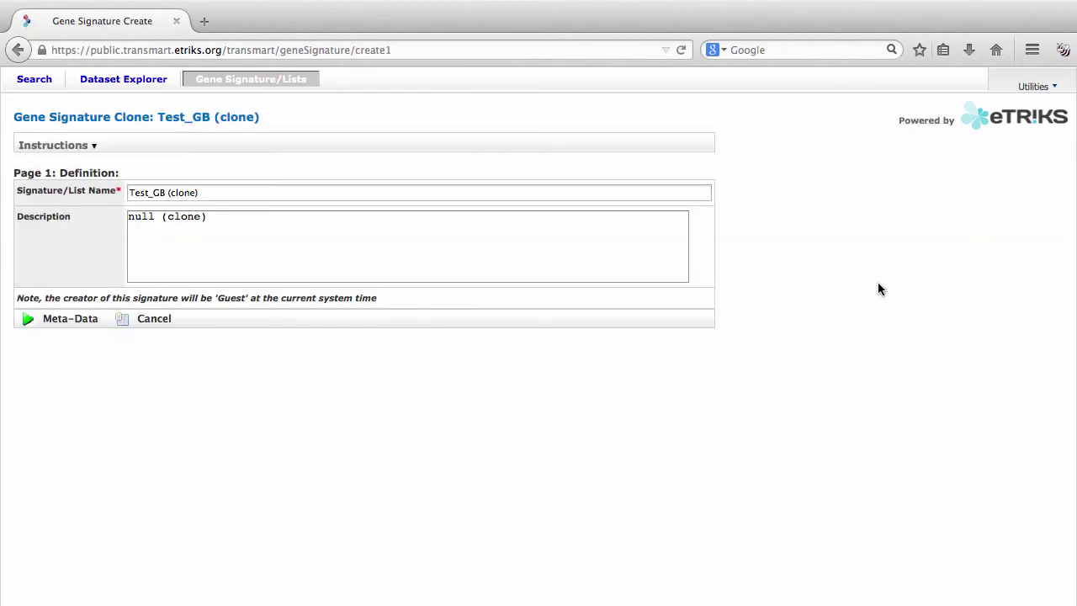
left_click(74, 323)
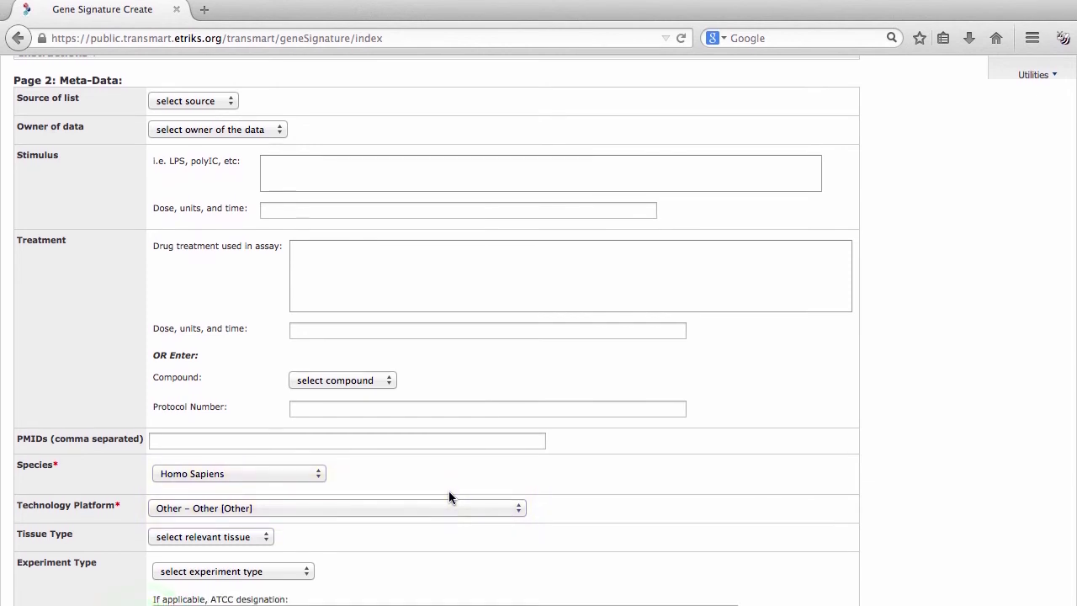
Go to Page 3, expand 'Upload New File Only to Override Existing Items', then cancel the clone
left_click(145, 605)
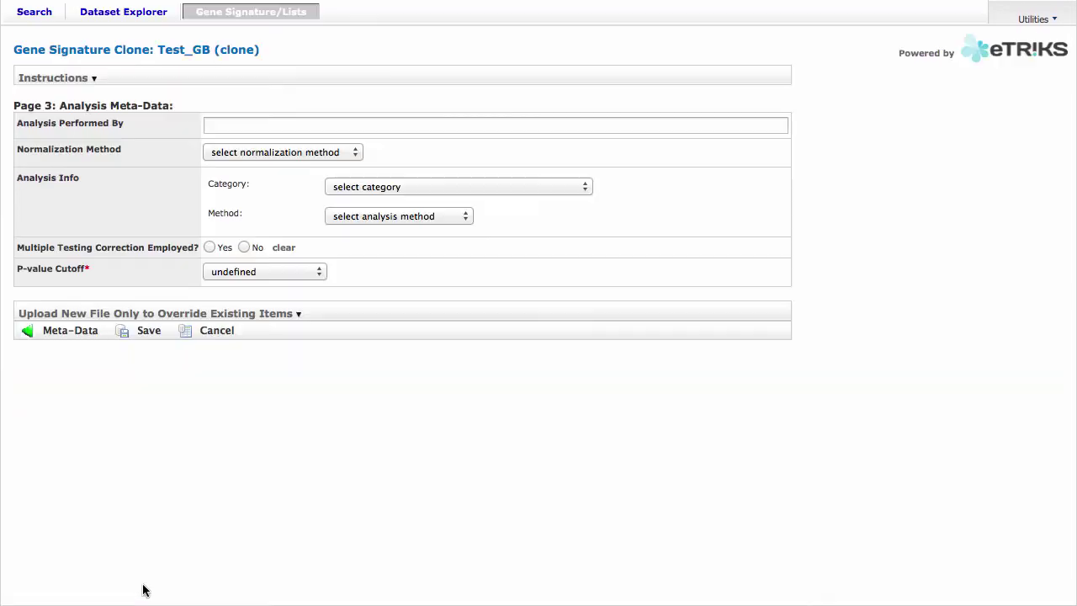
left_click(298, 314)
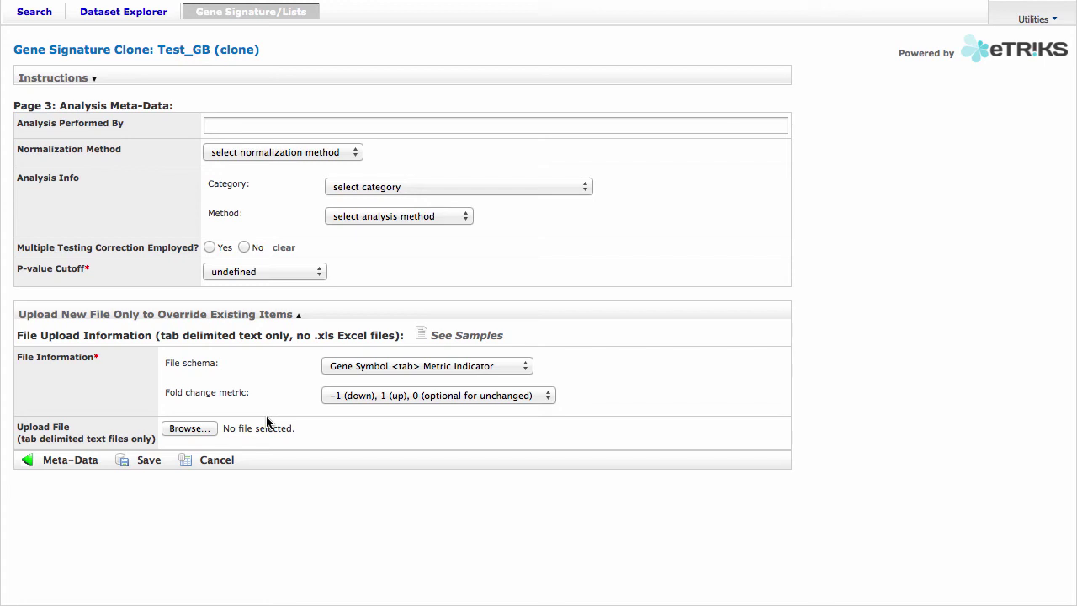
left_click(220, 470)
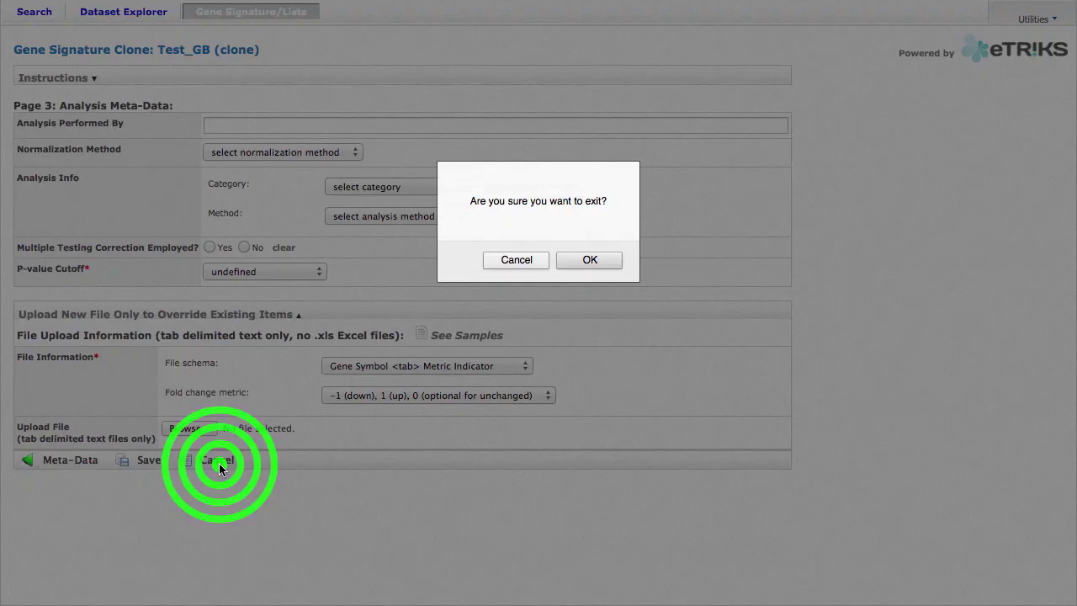
Exit the unsaved clone and open Test_GB for editing, moving on to its meta-data page
left_click(590, 260)
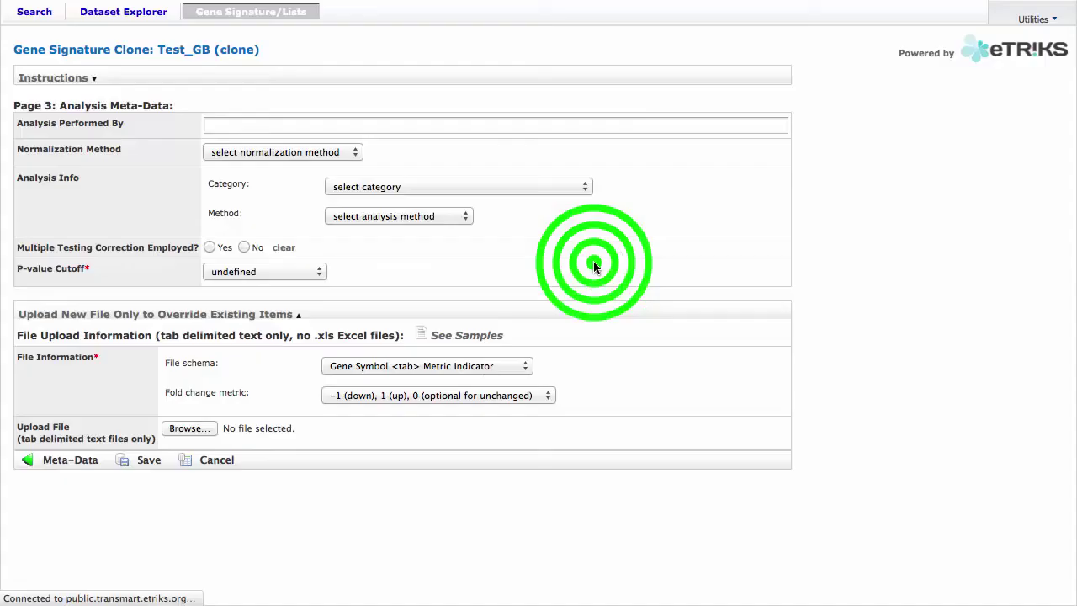
left_click(880, 192)
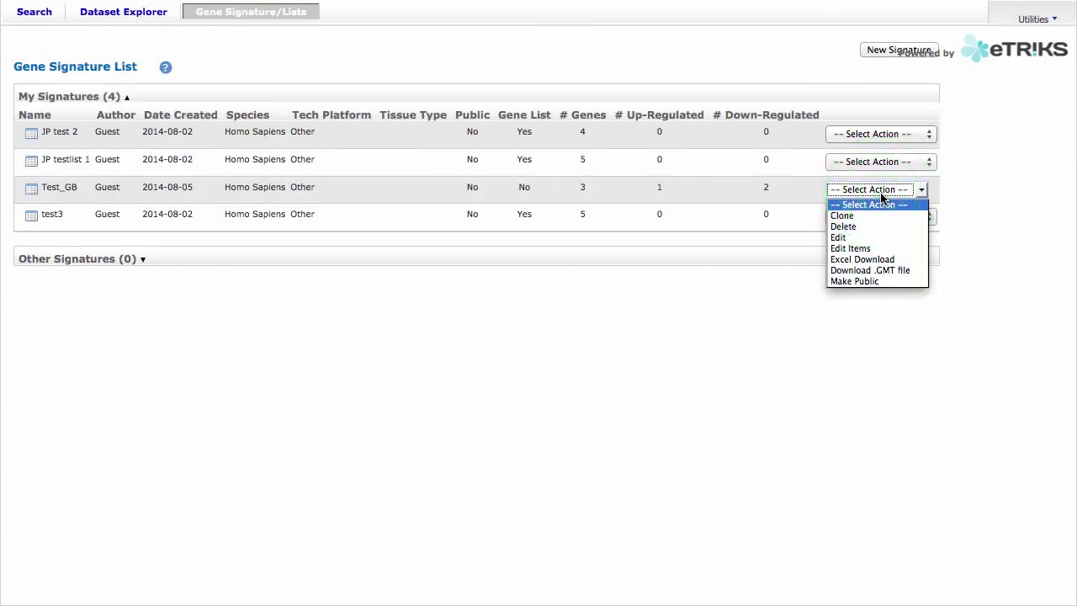
left_click(887, 238)
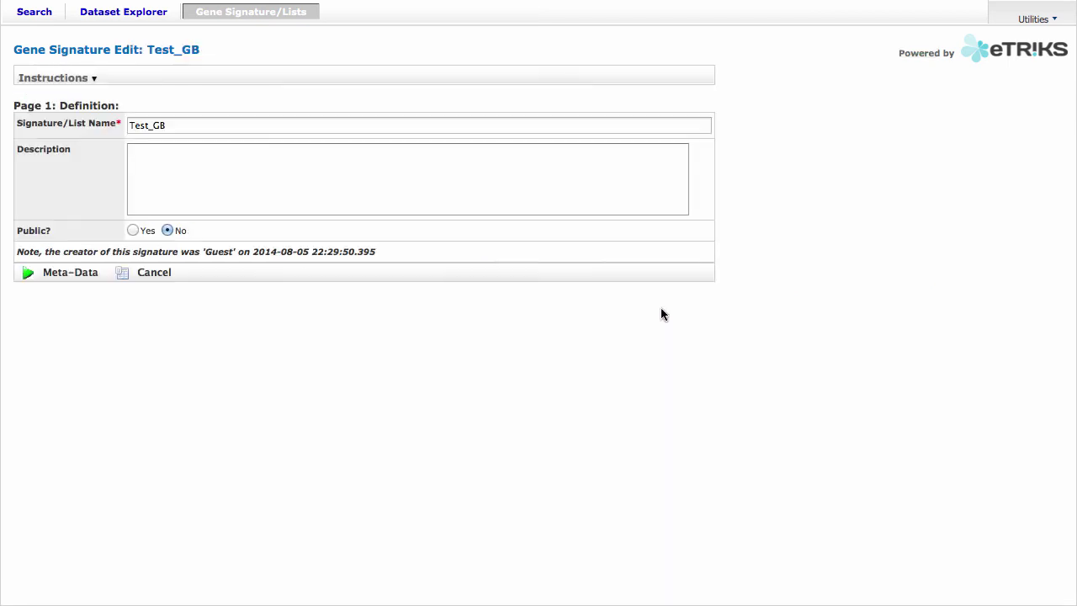
left_click(74, 272)
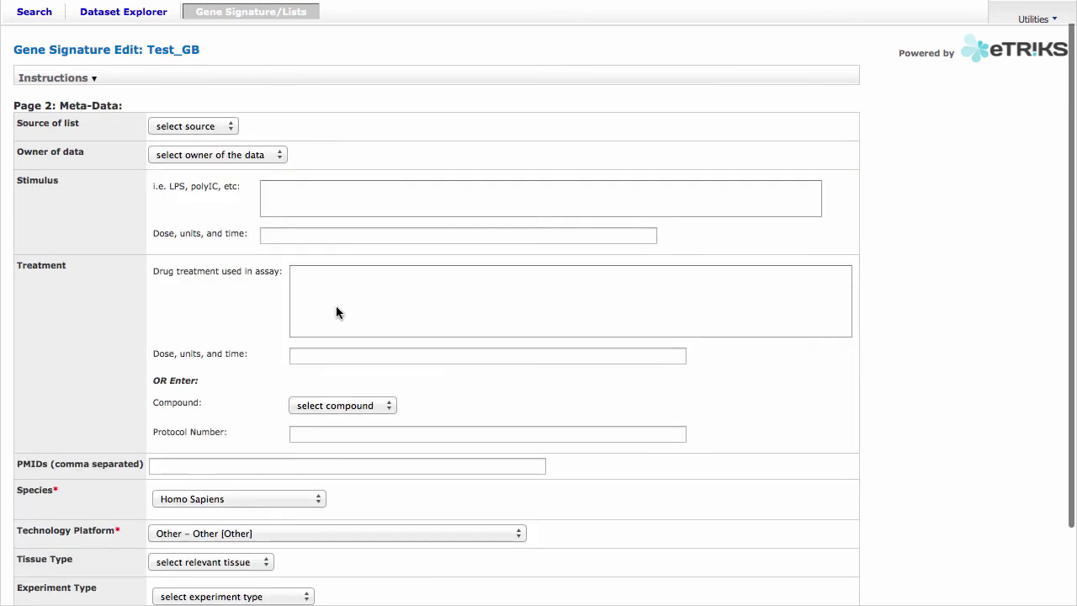
scroll(392, 360, "down", 2)
Advance to the analysis meta-data page, expand the Upload section, then cancel the edit unsaved
left_click(141, 586)
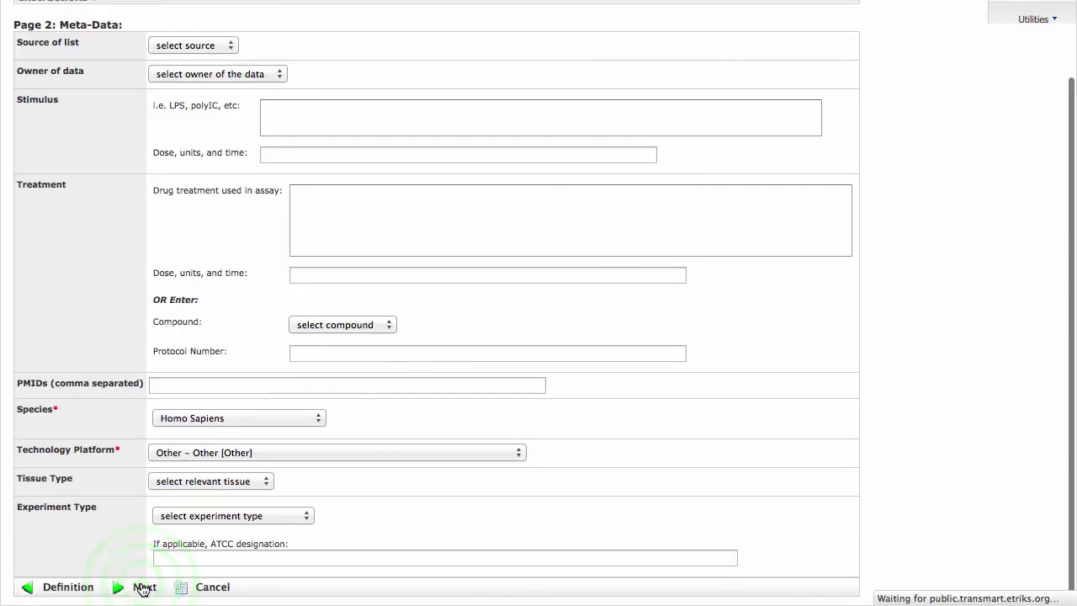
left_click(295, 314)
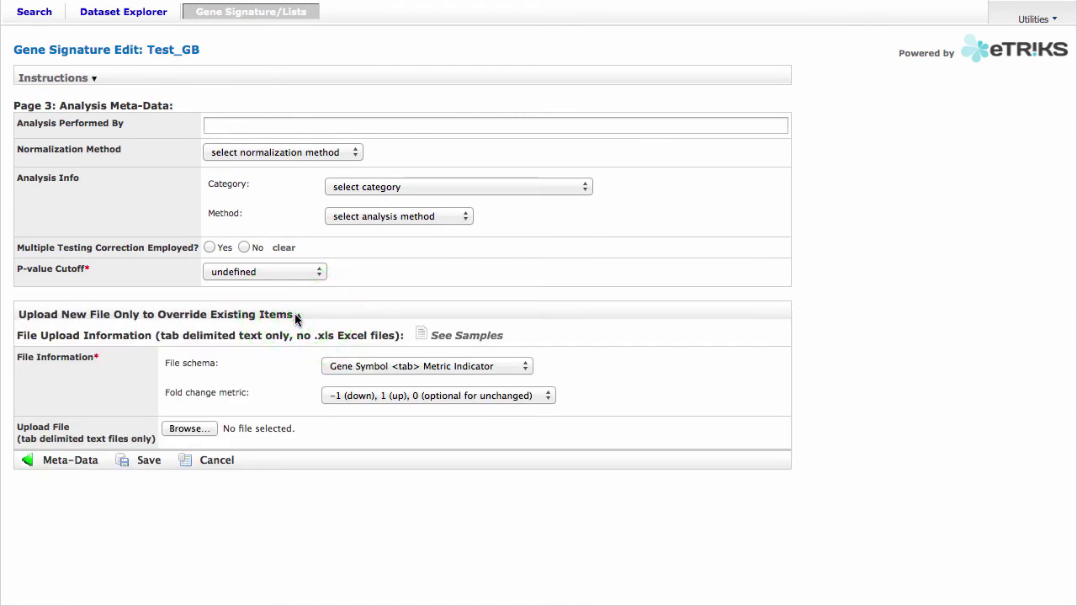
left_click(220, 462)
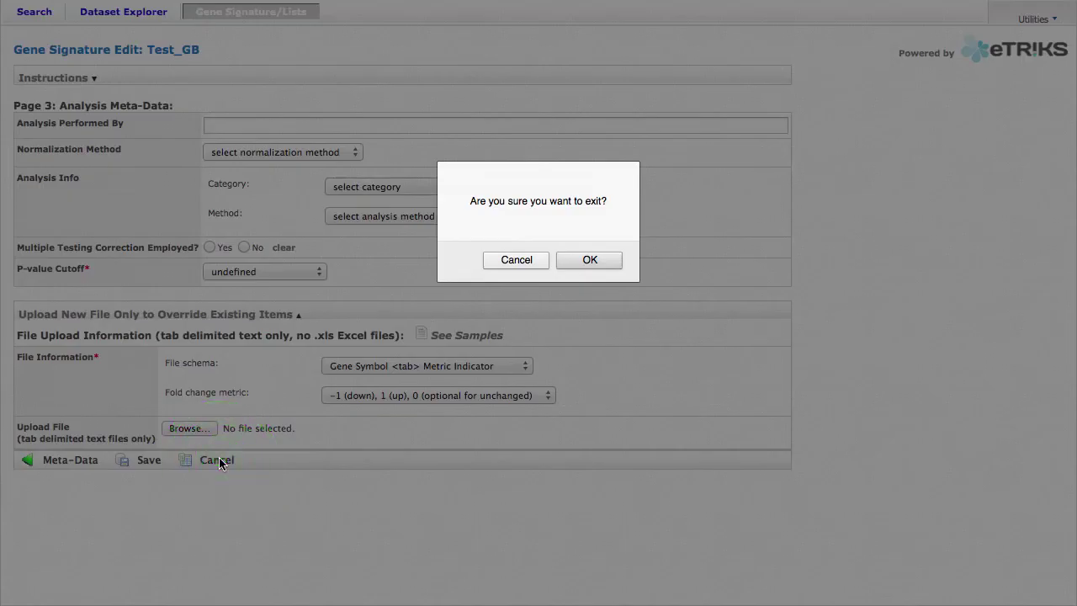
left_click(615, 264)
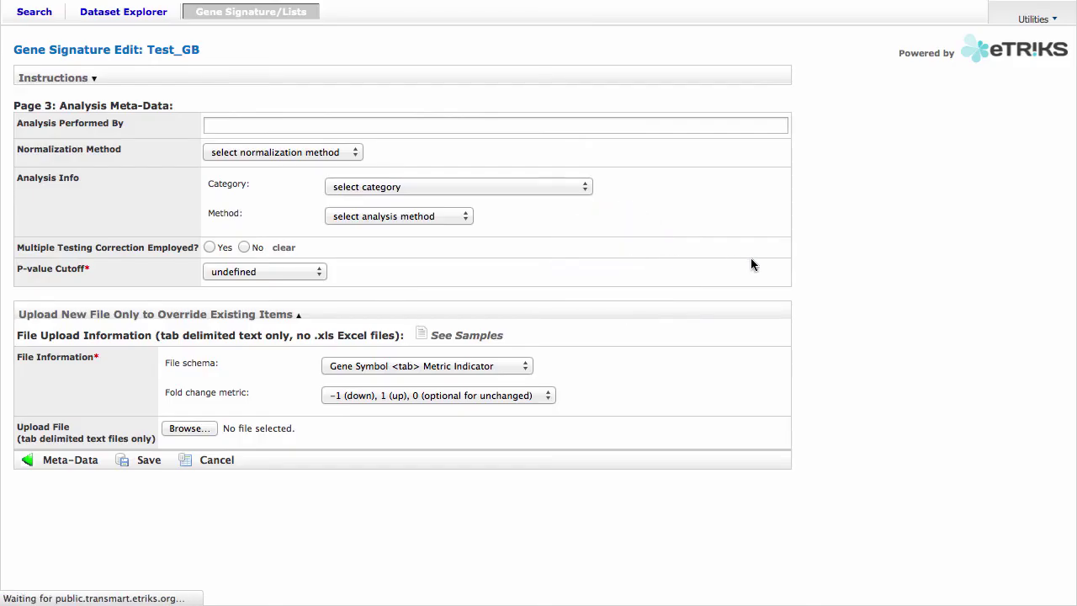
left_click(862, 192)
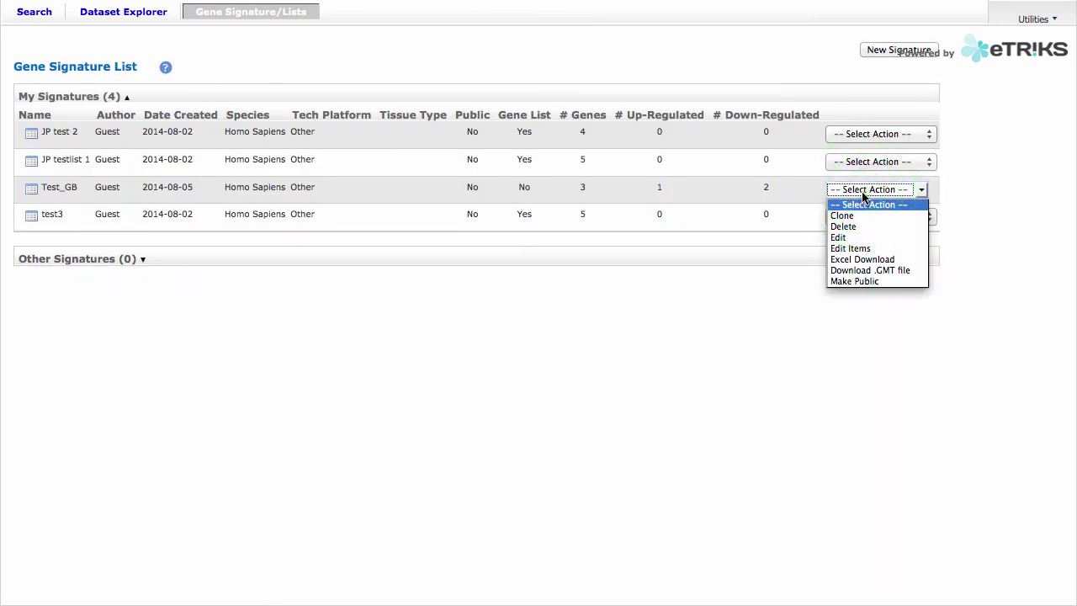
Look at Test_GB's three gene items without changes, then start its Excel download
left_click(866, 248)
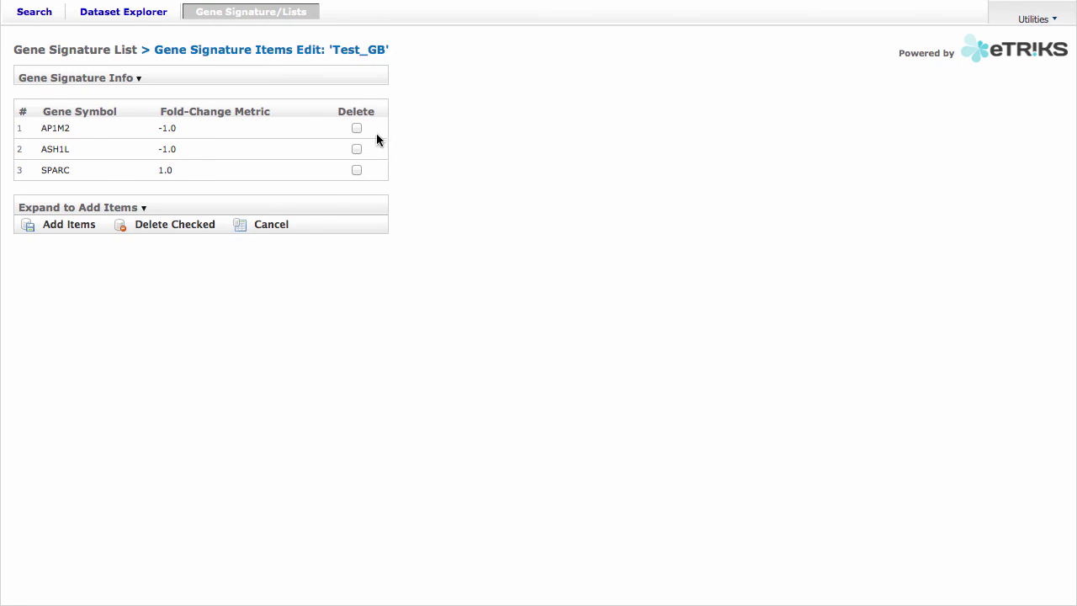
left_click(277, 226)
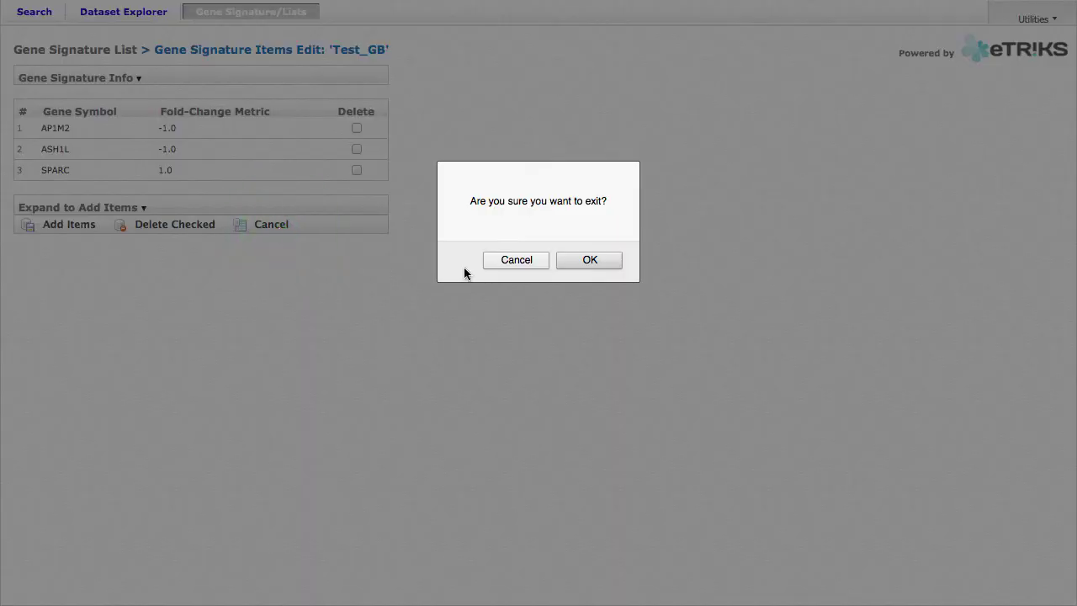
left_click(571, 260)
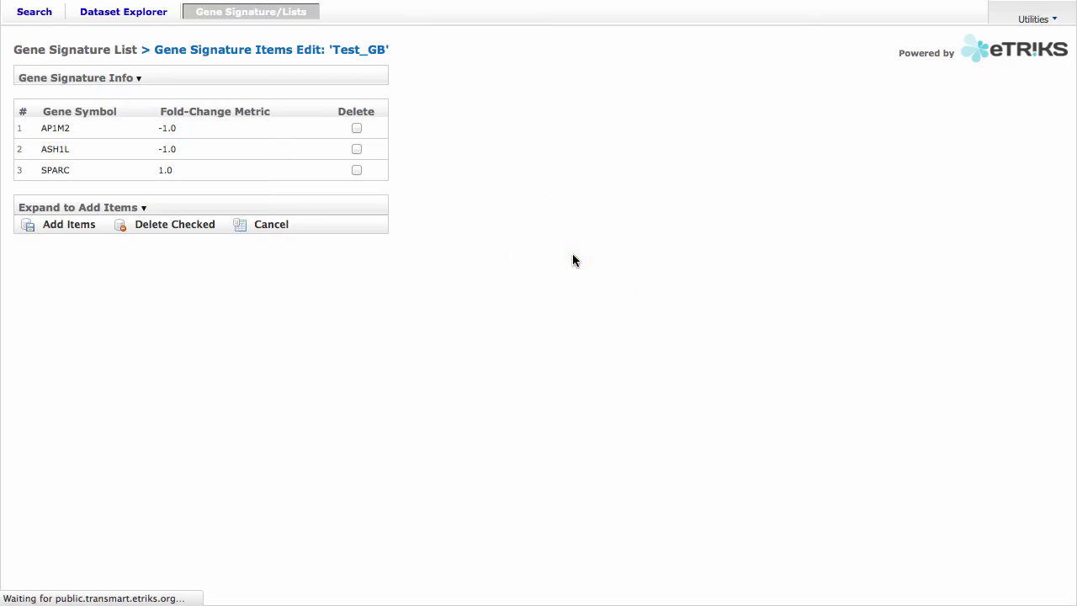
left_click(866, 190)
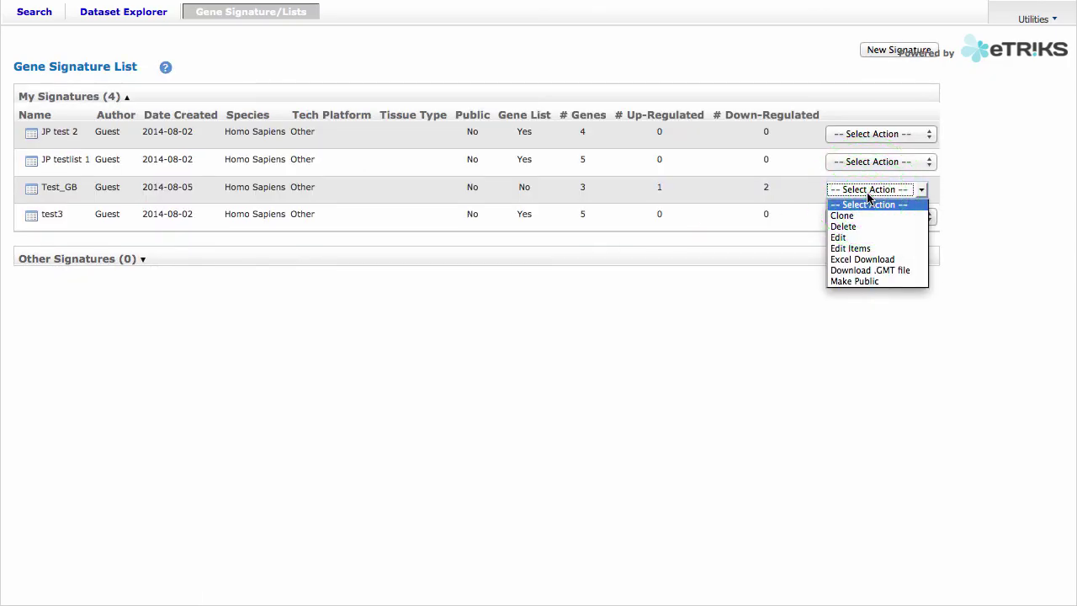
left_click(897, 262)
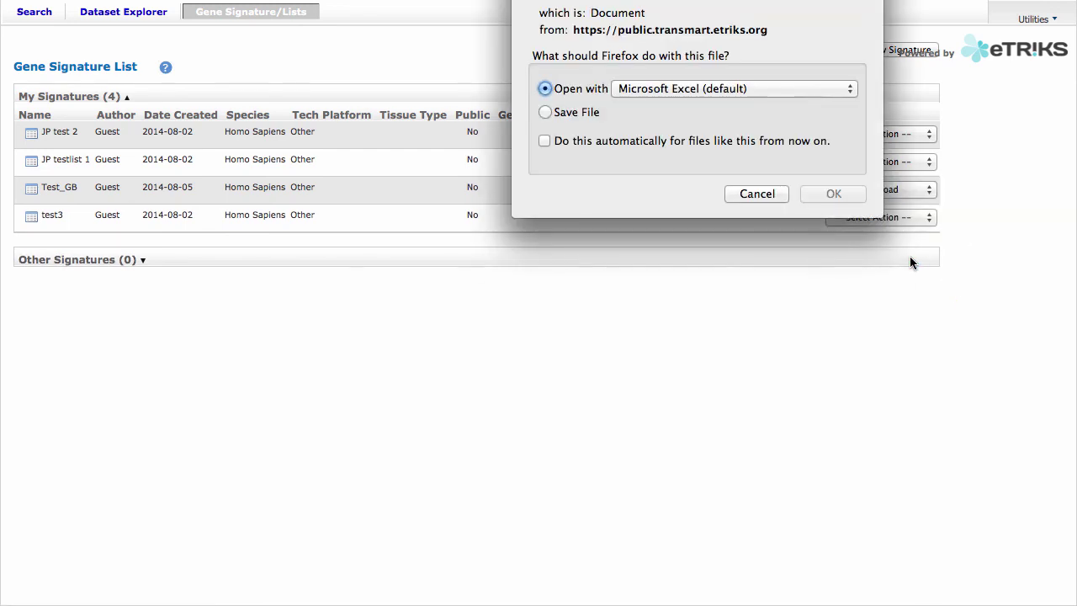
Open the Test_GB export in Microsoft Excel, review its Gene Signature Info sheet, then return to Firefox
left_click(828, 194)
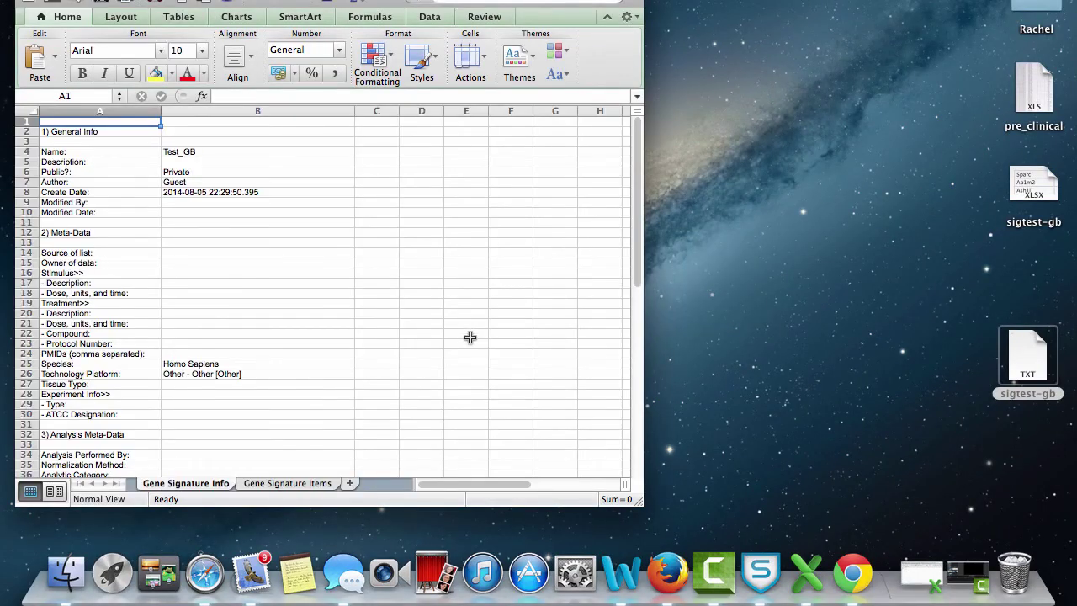
scroll(470, 338, "down", 7)
scroll(471, 345, "up", 4)
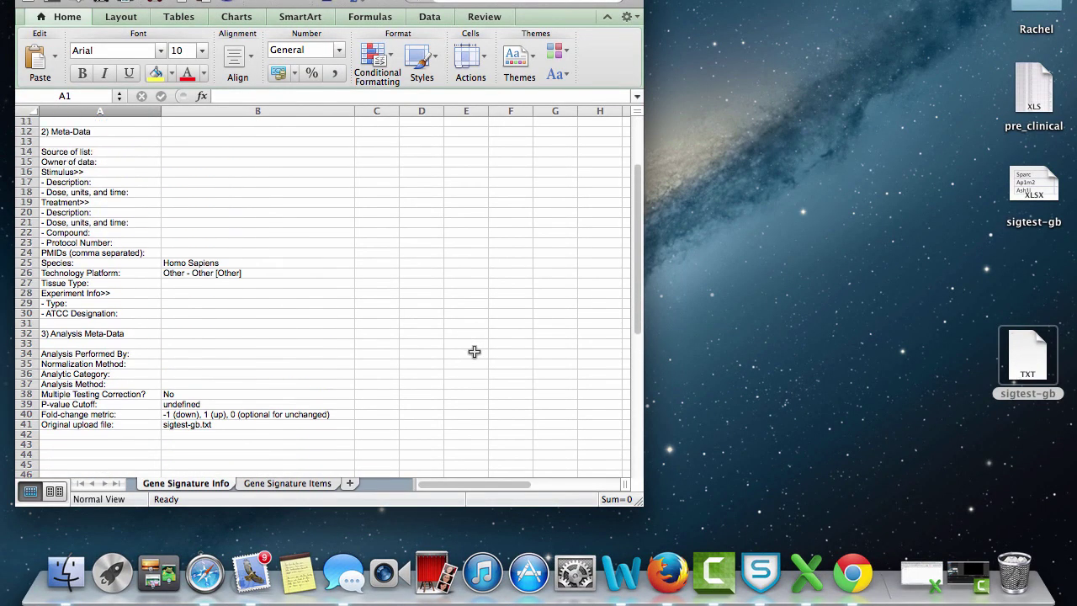
scroll(474, 351, "up", 4)
left_click(16, 4)
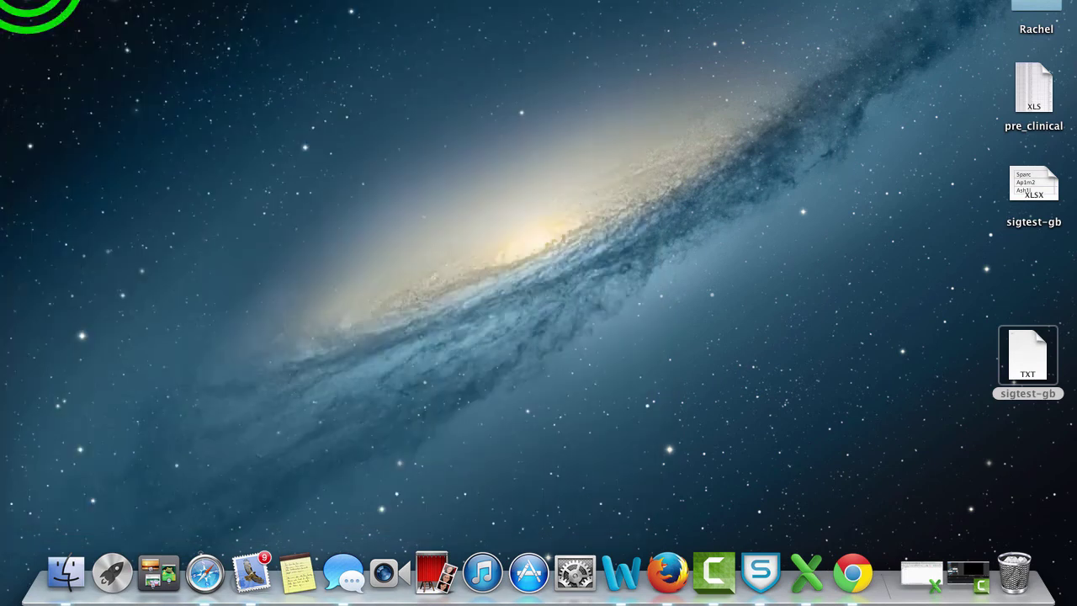
left_click(662, 572)
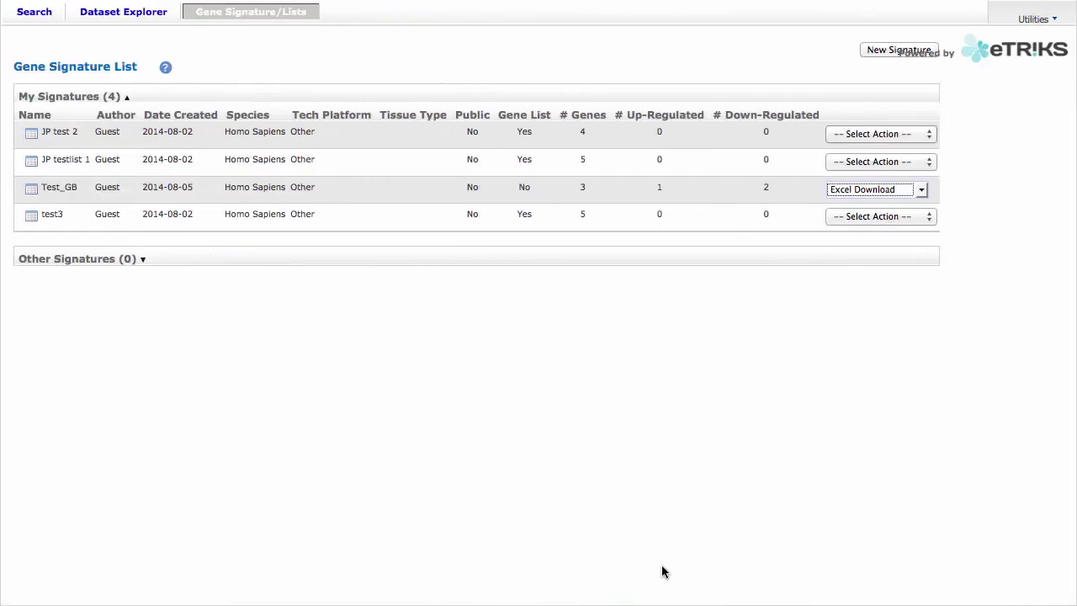
Apply Make Public to Test_GB so its Public column reads Yes
left_click(917, 189)
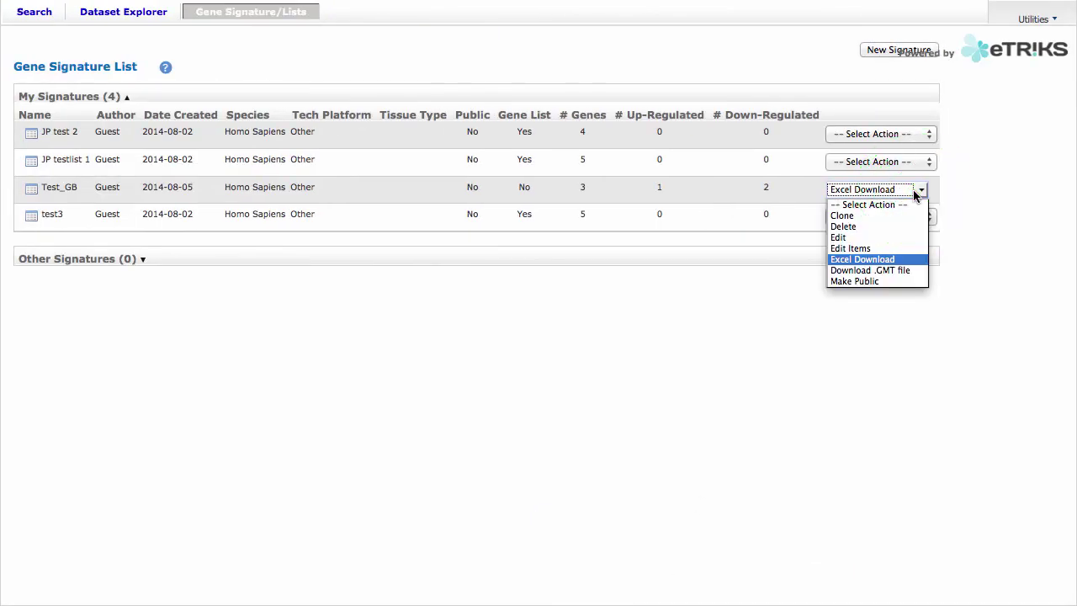
left_click(907, 282)
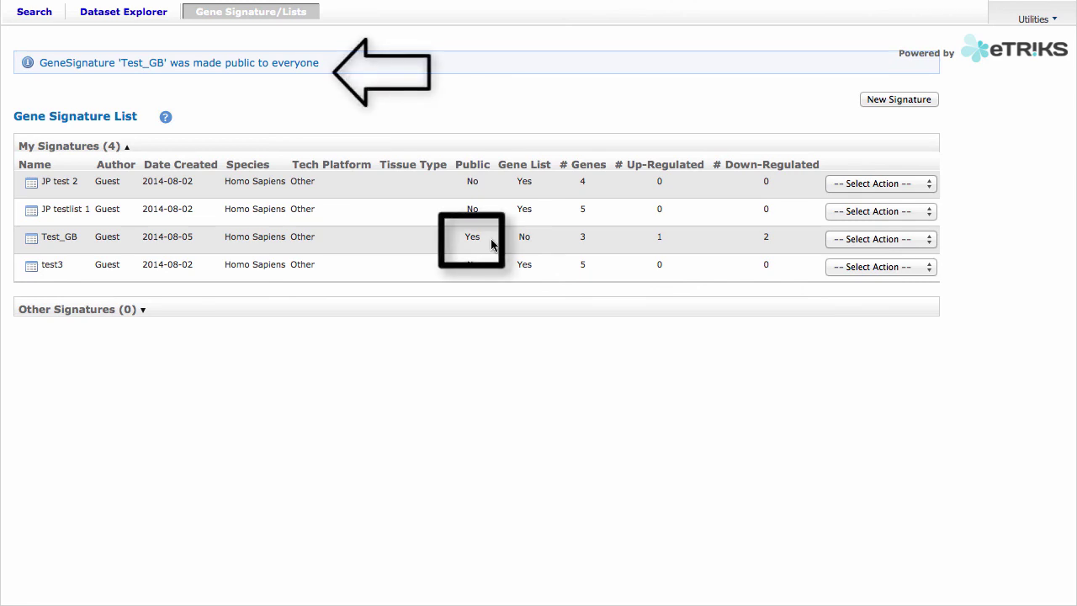
left_click(885, 239)
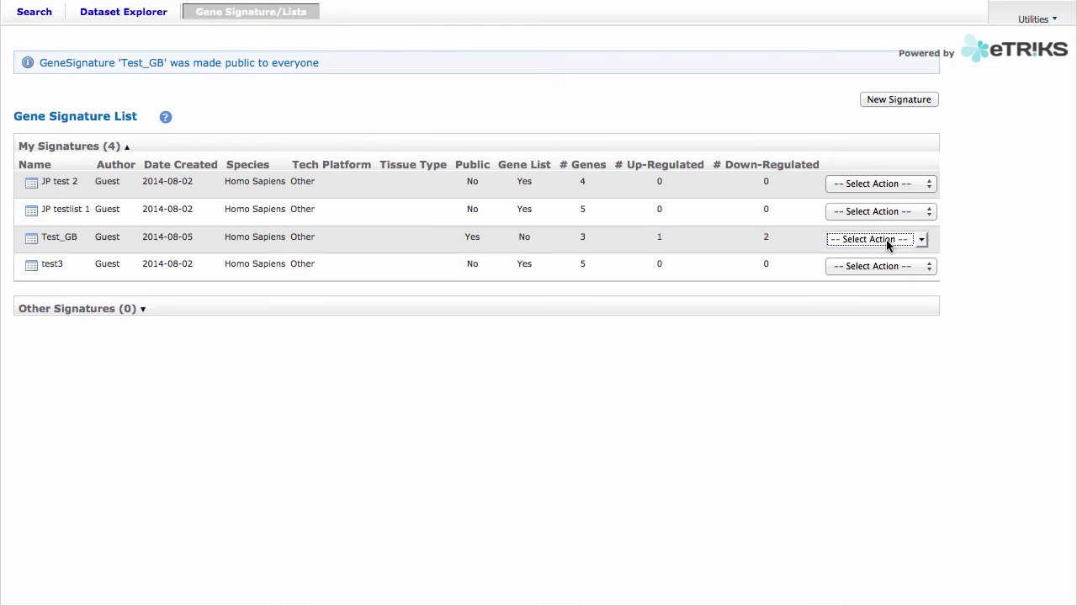
left_click(885, 239)
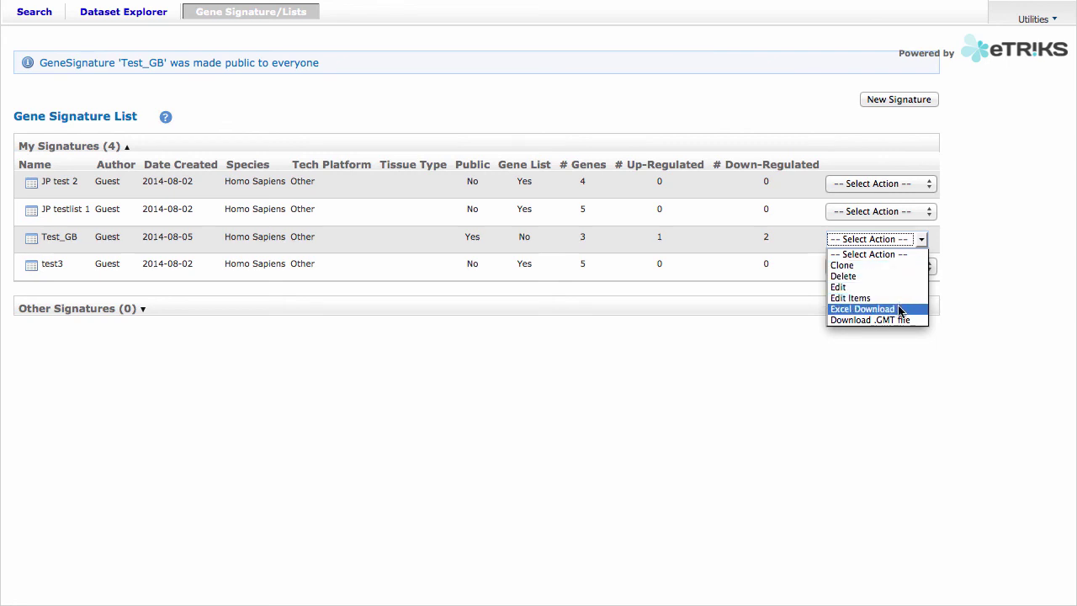
left_click(952, 267)
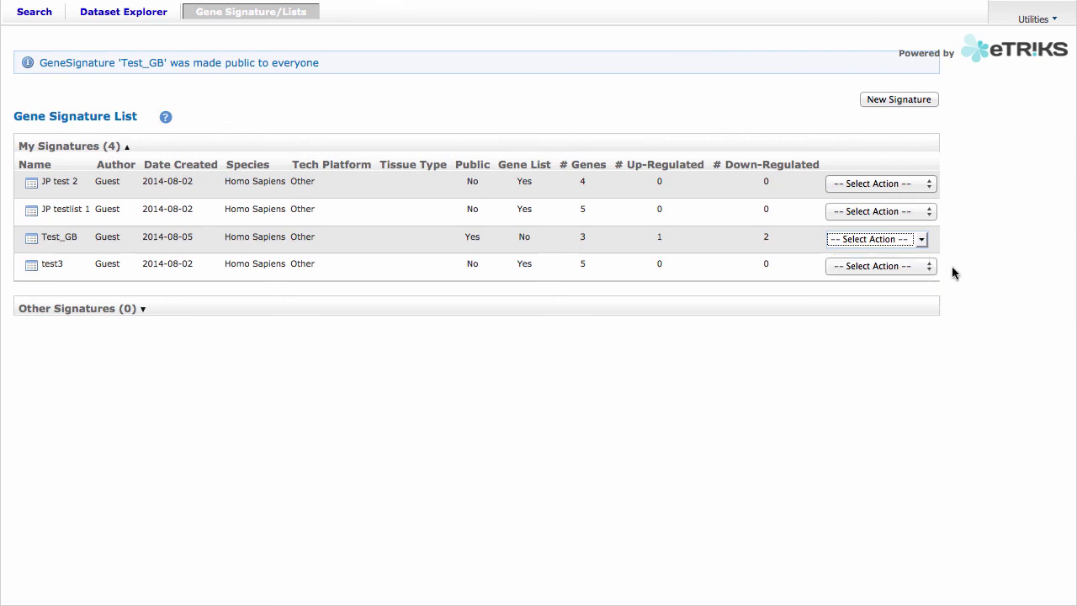